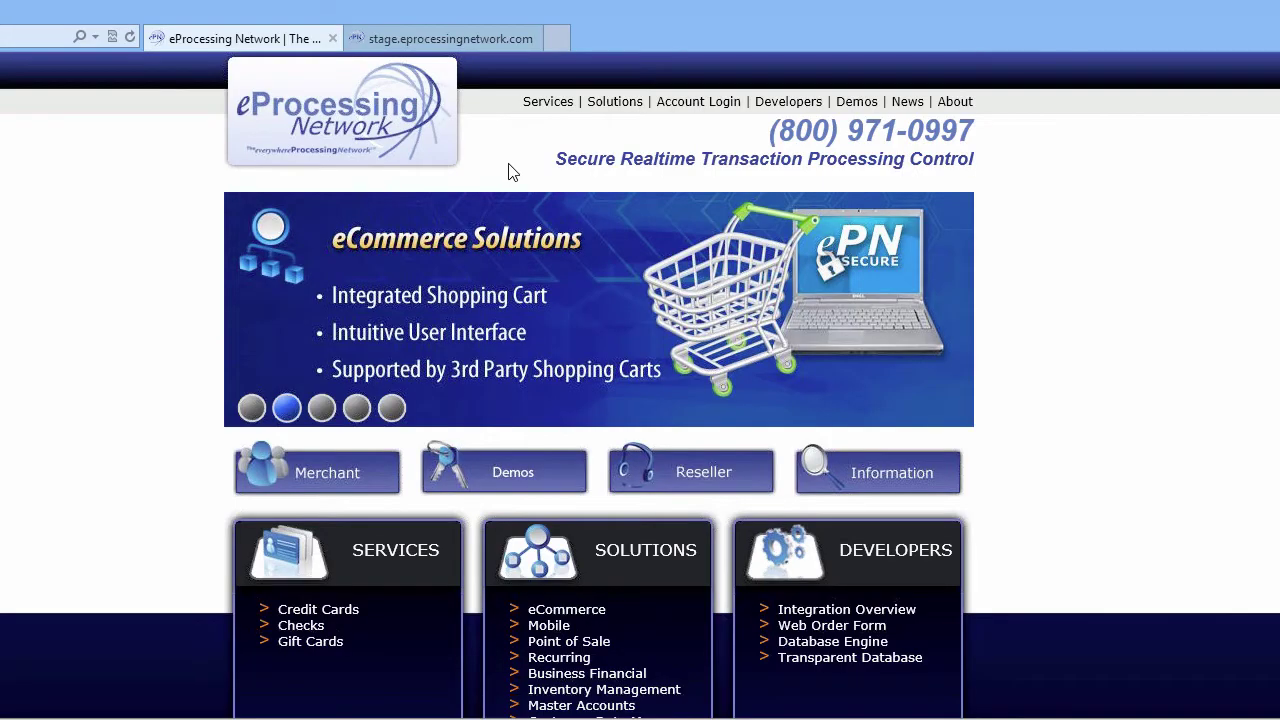
# - Open the merchant login page and log in to the Merchant Support Center
pyautogui.moveTo(686, 104)
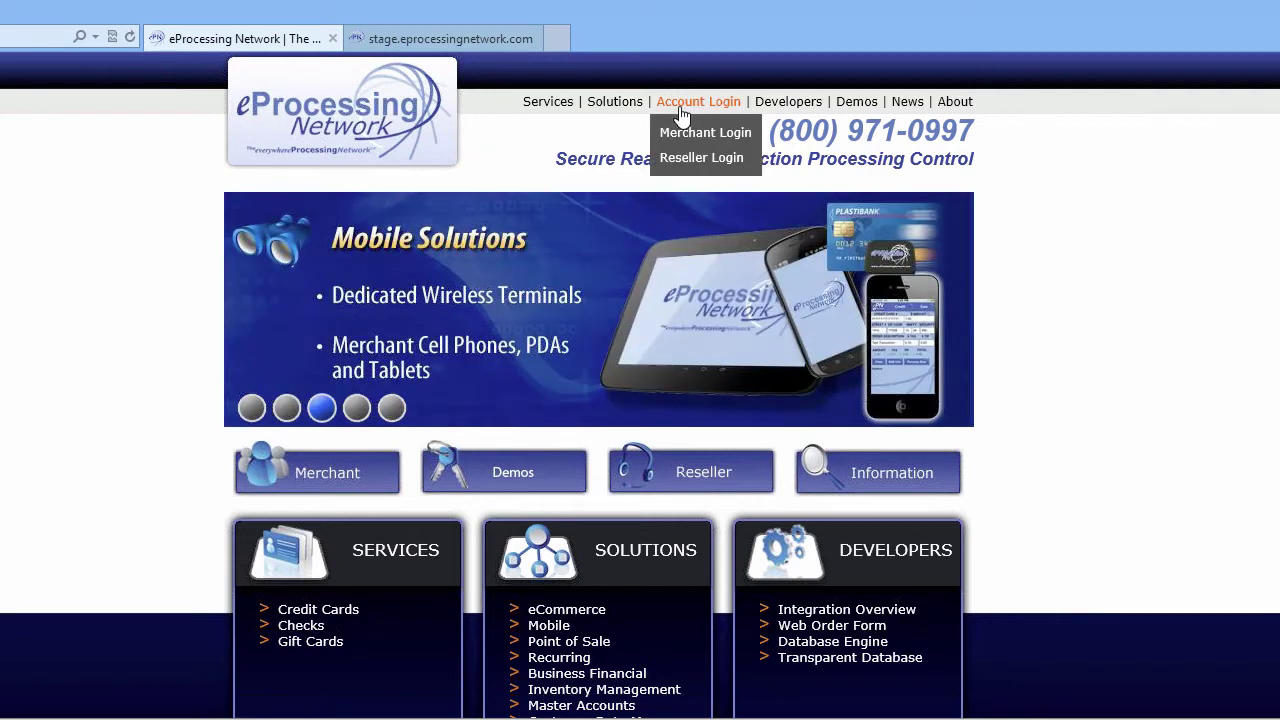
pyautogui.click(686, 134)
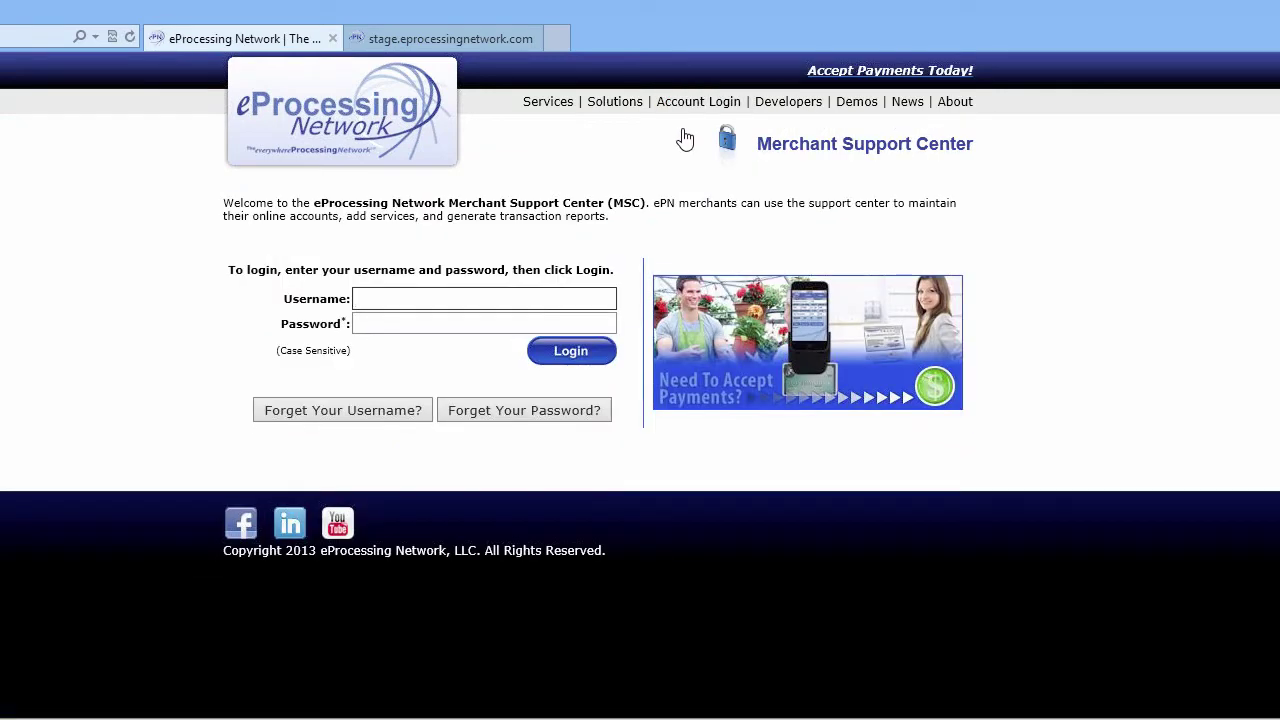
pyautogui.click(586, 364)
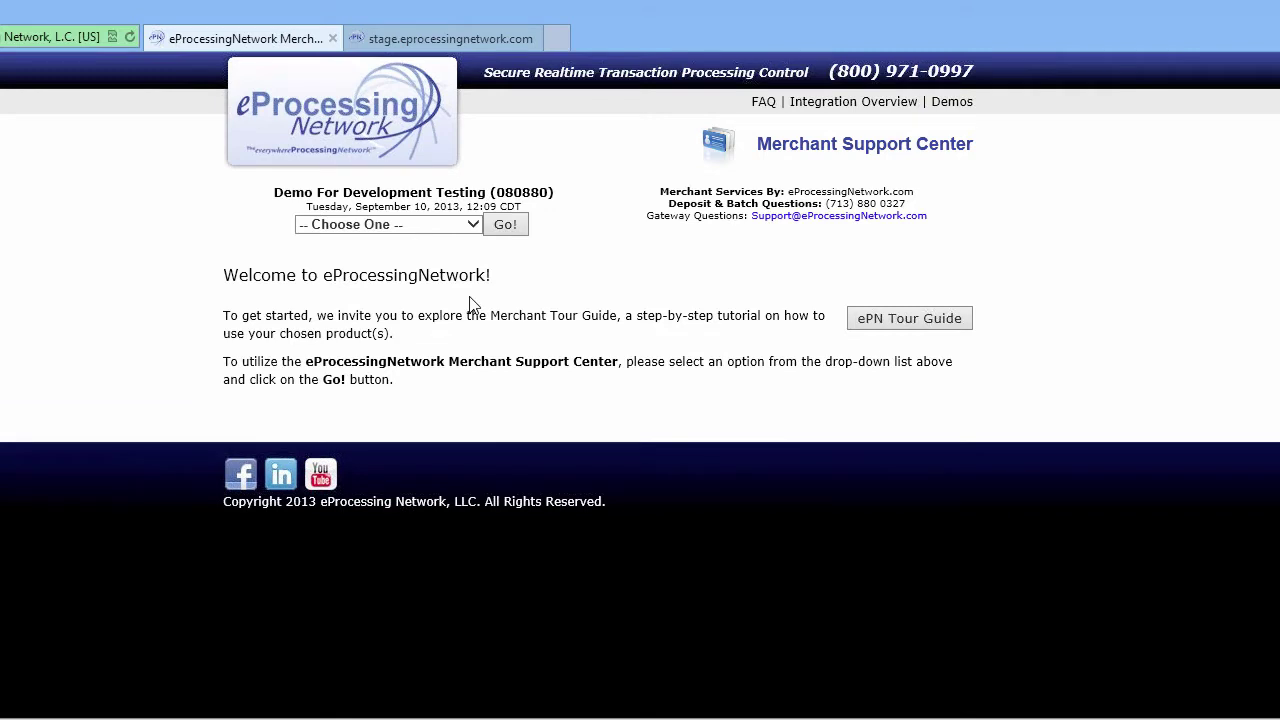
# - Go to the ePNSync page of the Merchant Support Center
pyautogui.click(466, 224)
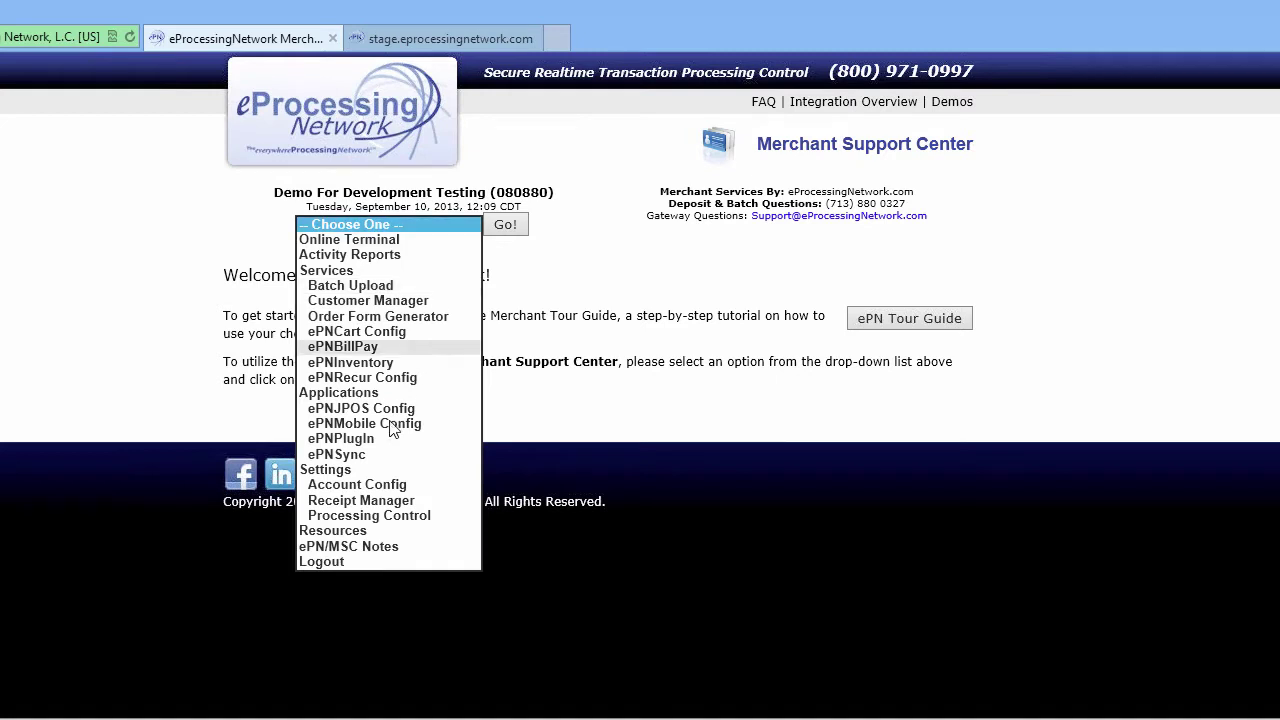
pyautogui.click(357, 456)
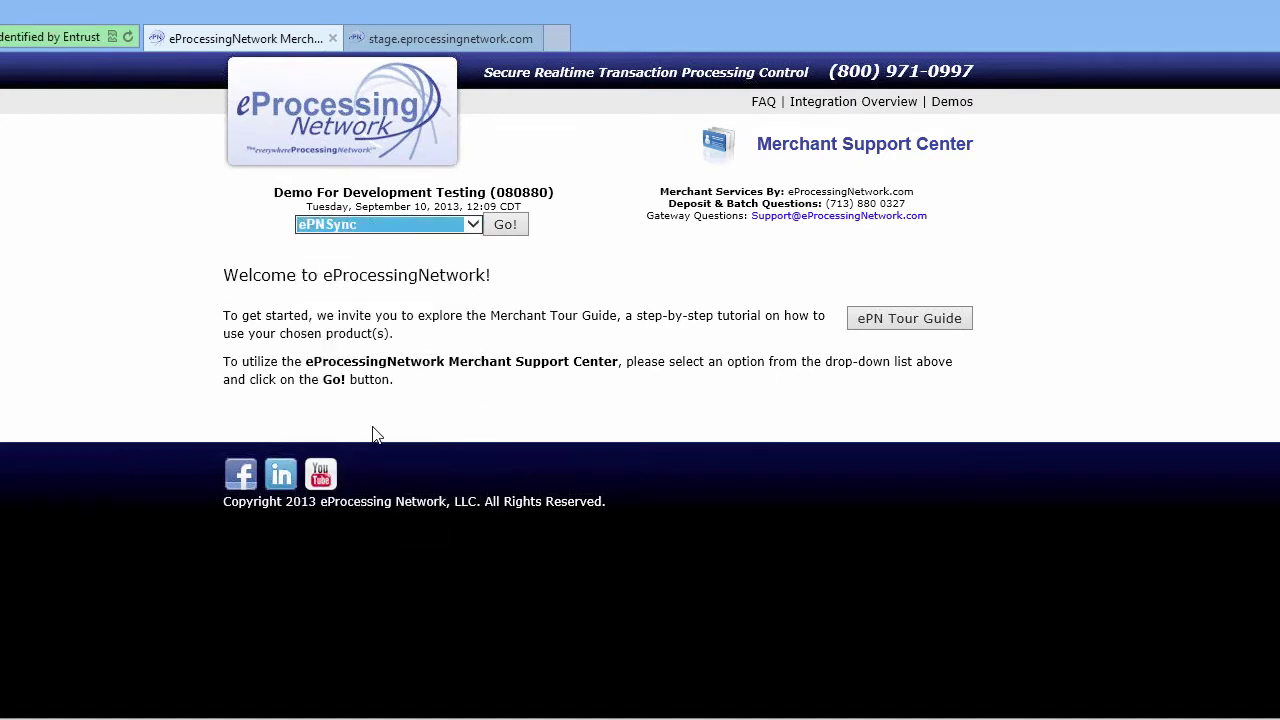
pyautogui.click(505, 224)
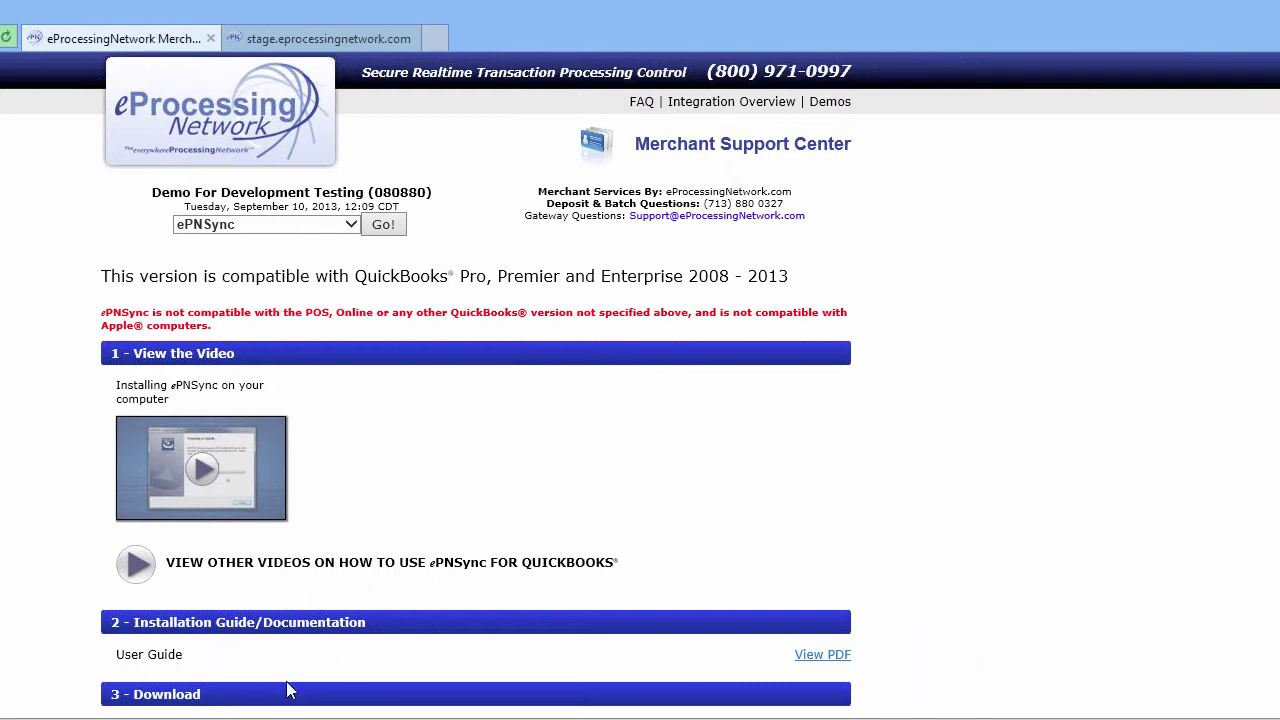
# - Confirm that the UAC instructions have been read so that ePNSync can be downloaded
pyautogui.scroll(-1, 283, 703)
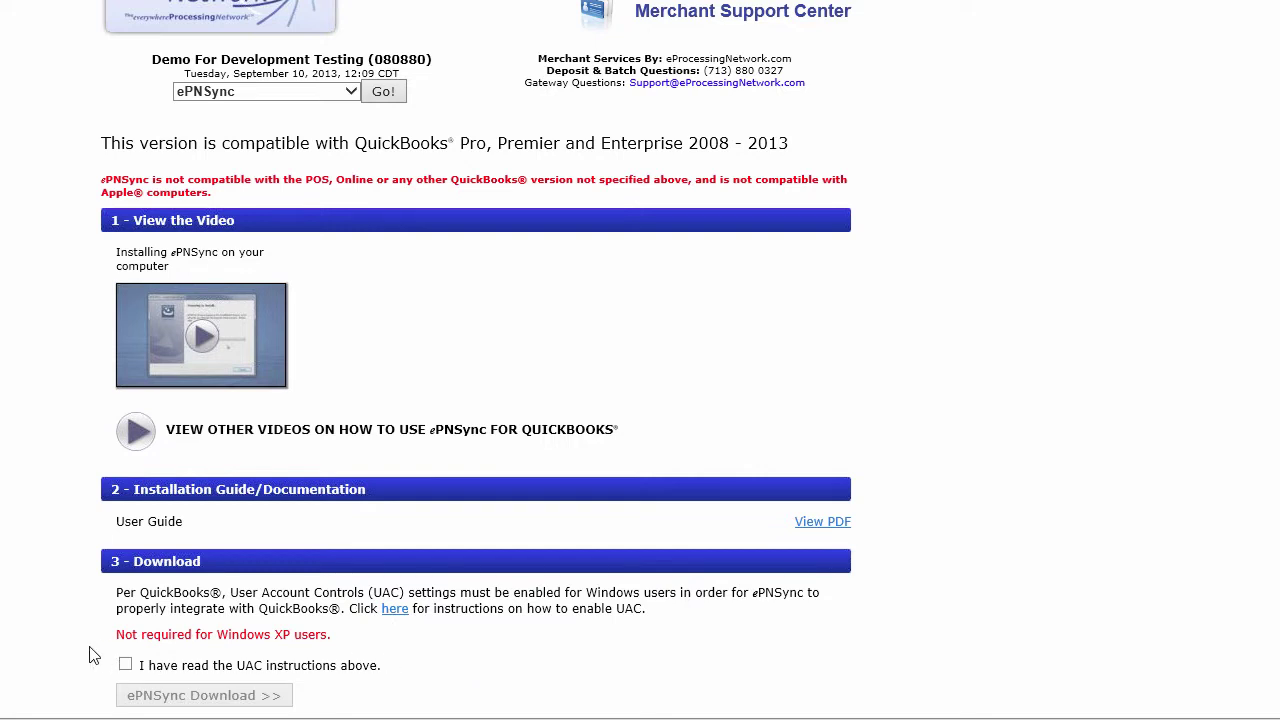
pyautogui.click(125, 664)
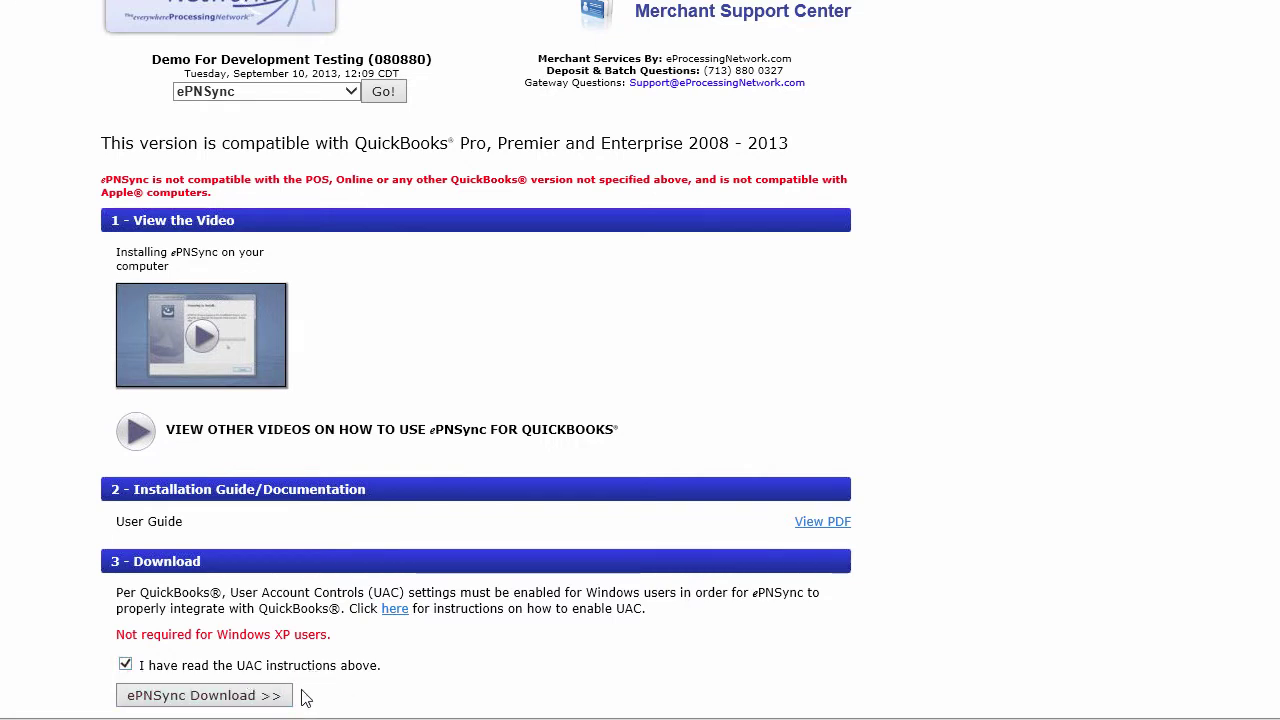
pyautogui.scroll(-2, 303, 694)
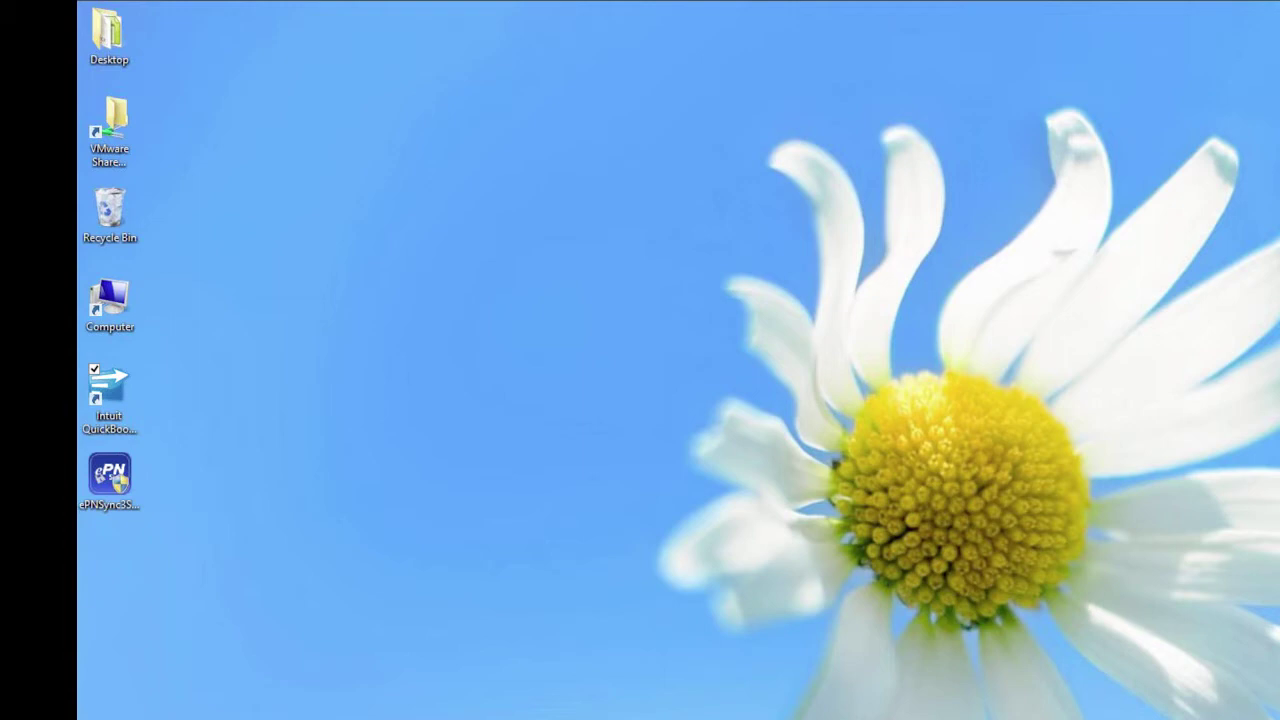
# - Launch the ePNSync installer from the desktop and install the required Microsoft Visual C++ 2005 Redistributable, accepting its license terms
pyautogui.doubleClick(106, 497)
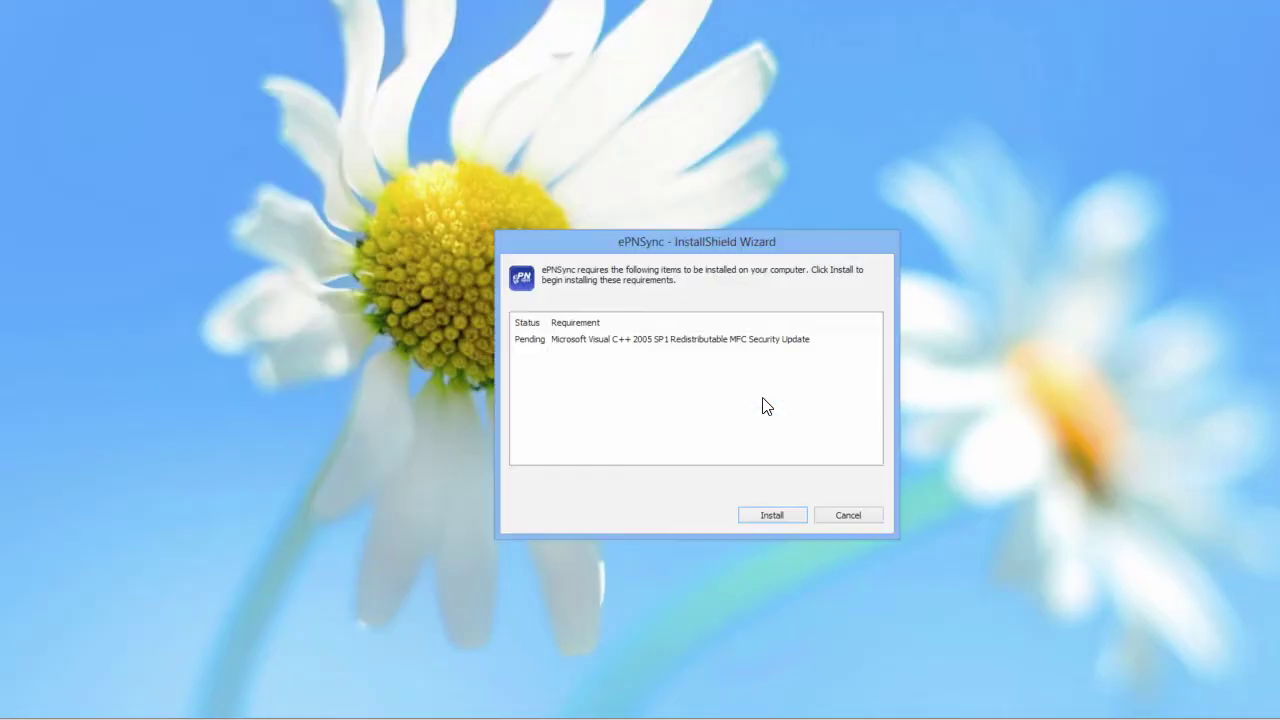
pyautogui.click(771, 515)
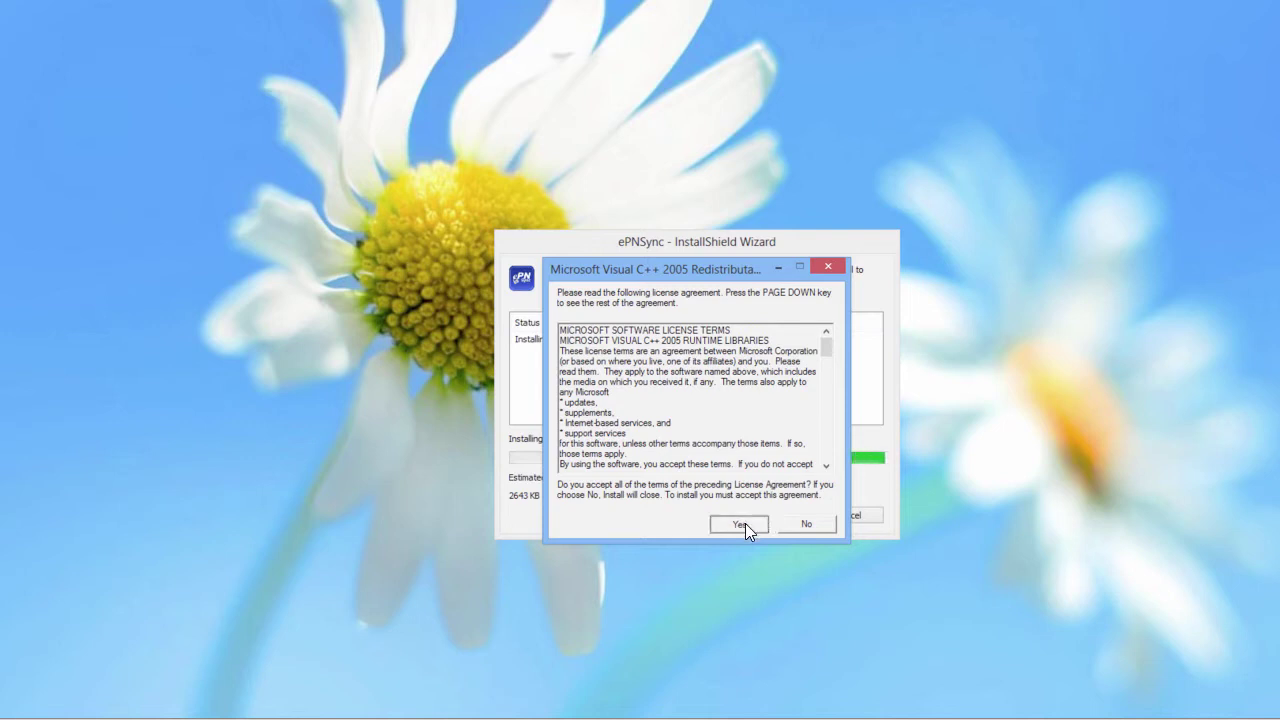
pyautogui.click(745, 523)
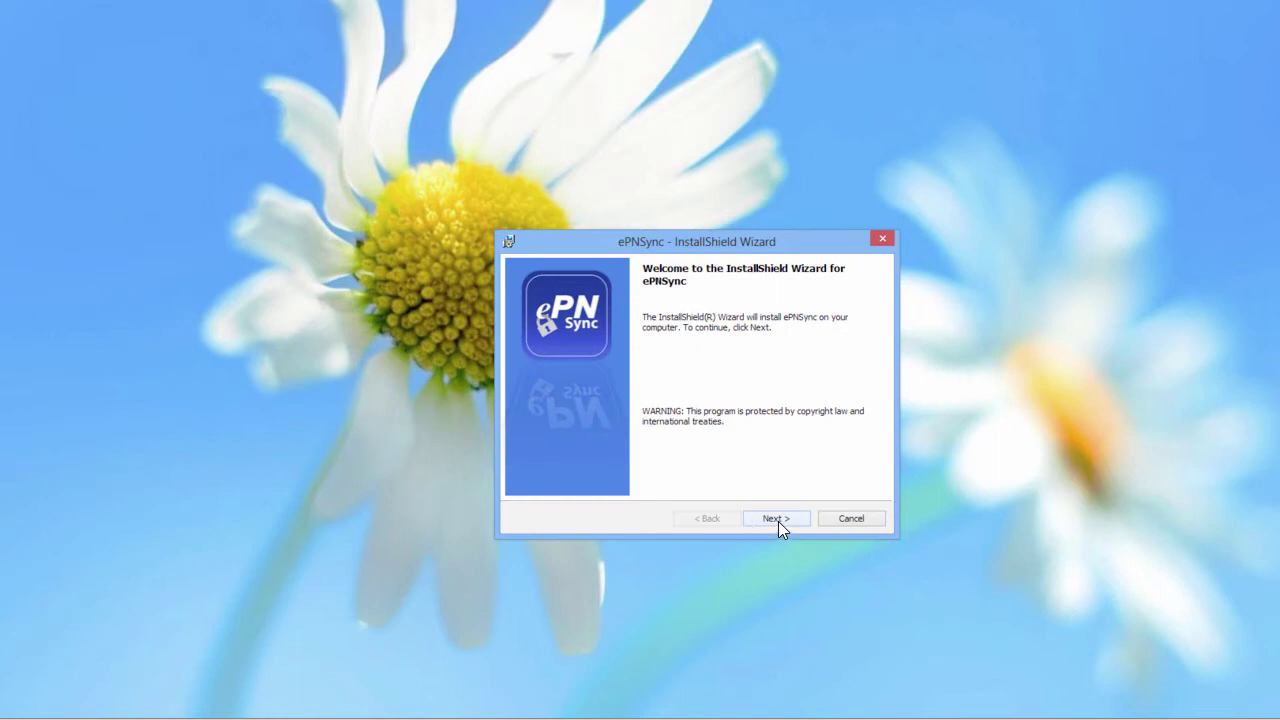
# - Install ePNSync for all users of the computer, keeping the default customer information and destination folder
pyautogui.click(776, 518)
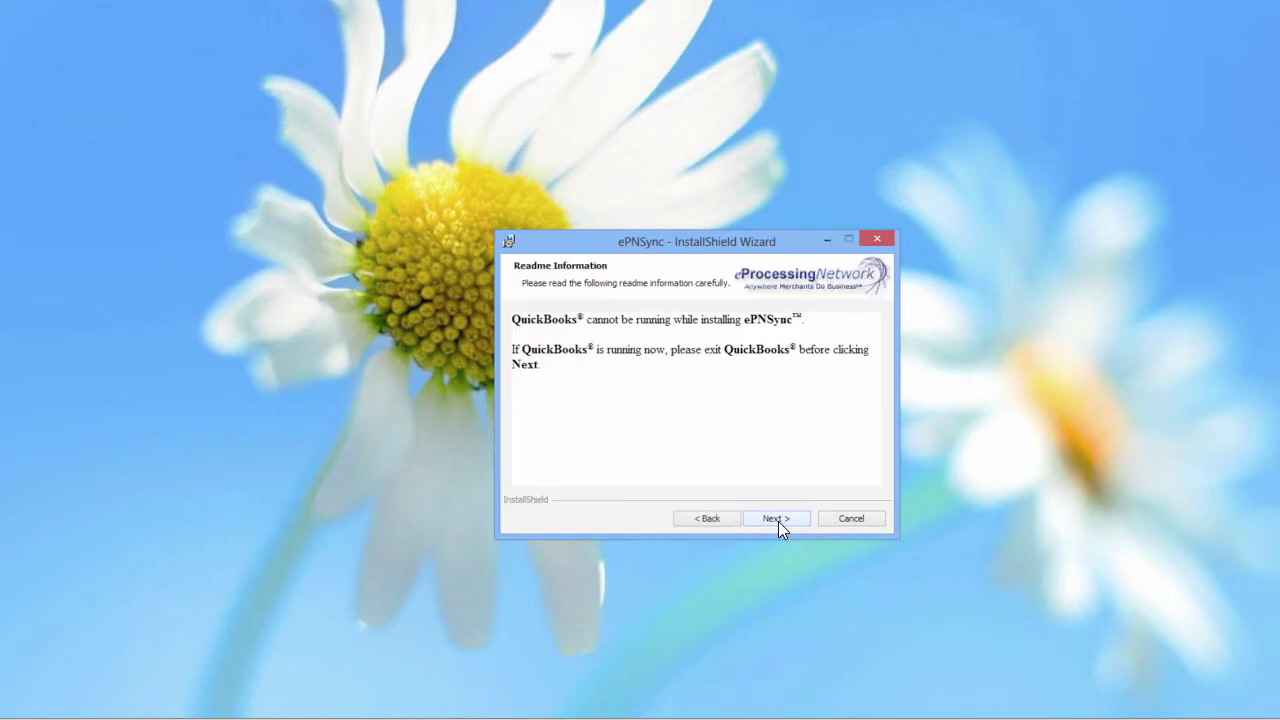
pyautogui.click(776, 518)
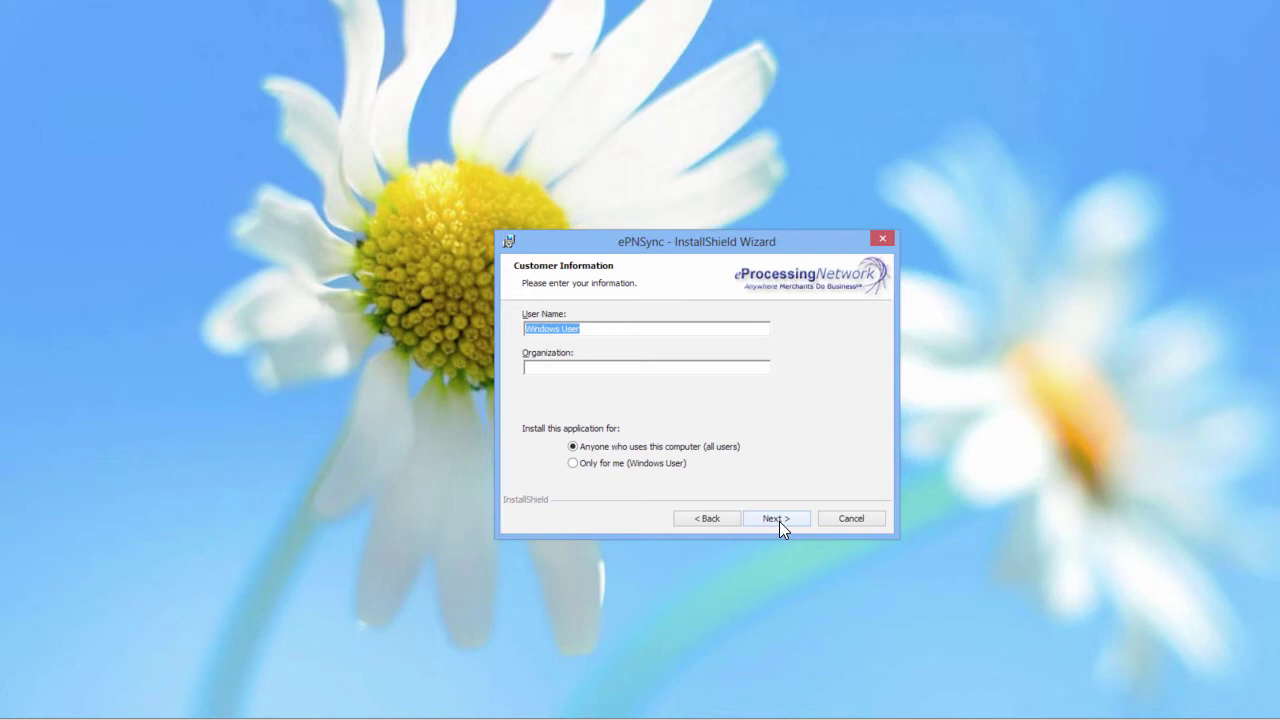
pyautogui.click(779, 521)
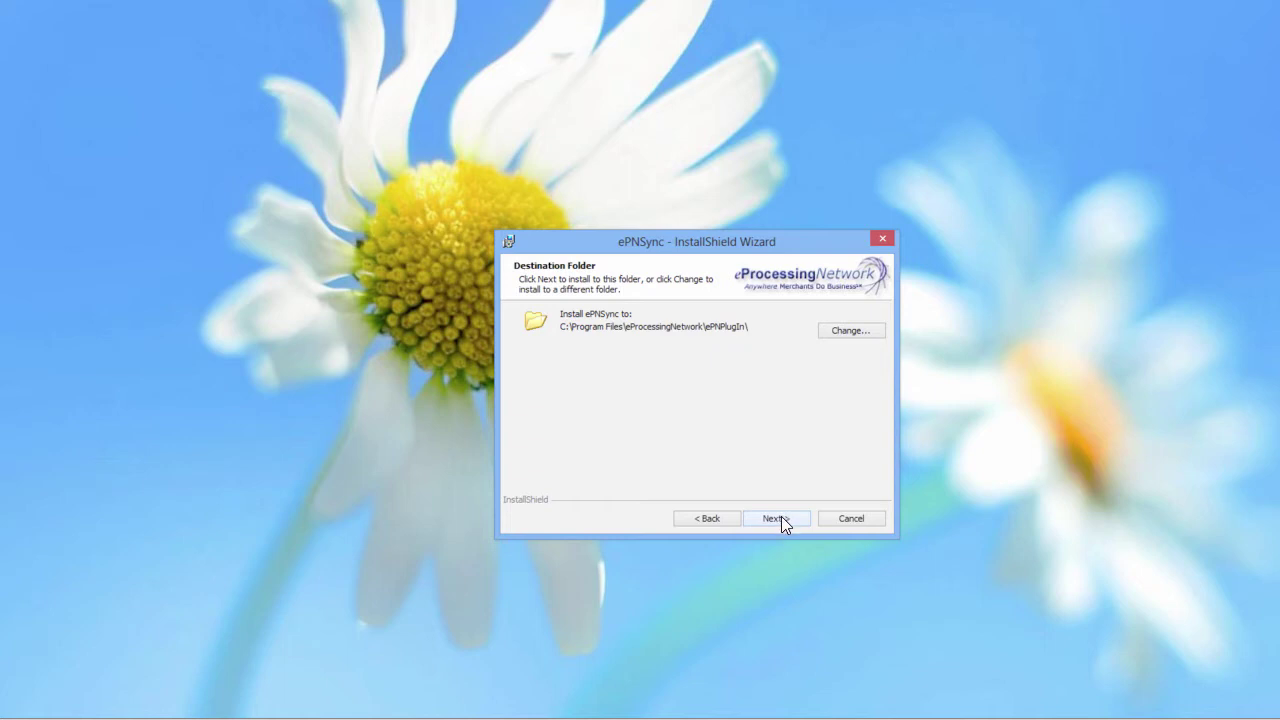
pyautogui.click(781, 518)
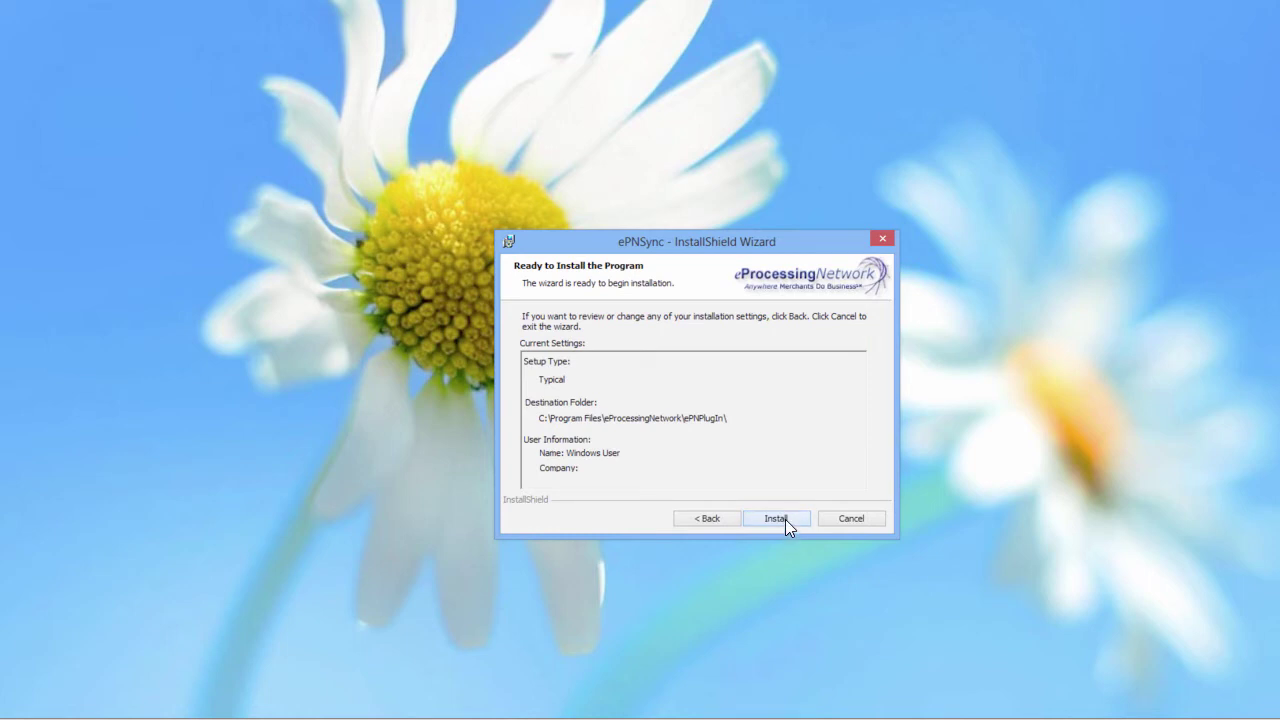
pyautogui.click(777, 518)
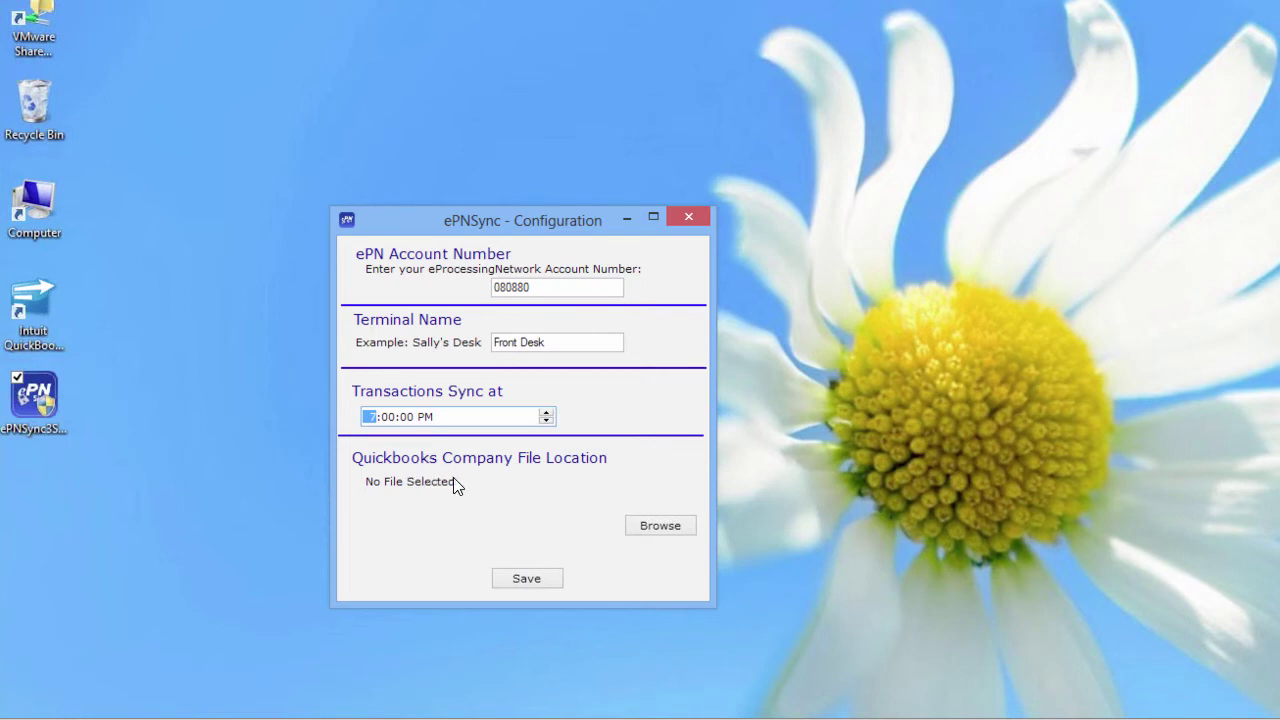
# - Choose the eProcessingnNetwork QuickBooks file in Documents > Intuit > QuickBooks > Company Files as the company file and save the configuration
pyautogui.click(628, 520)
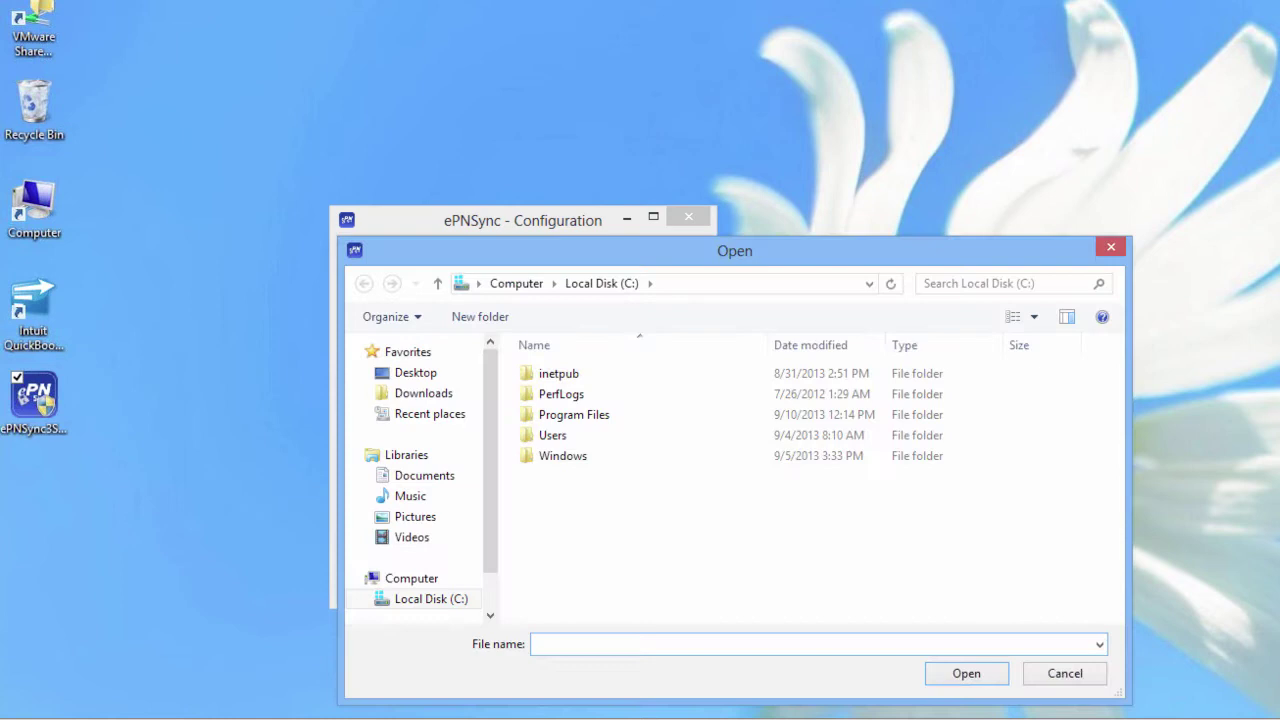
pyautogui.click(415, 475)
pyautogui.click(553, 485)
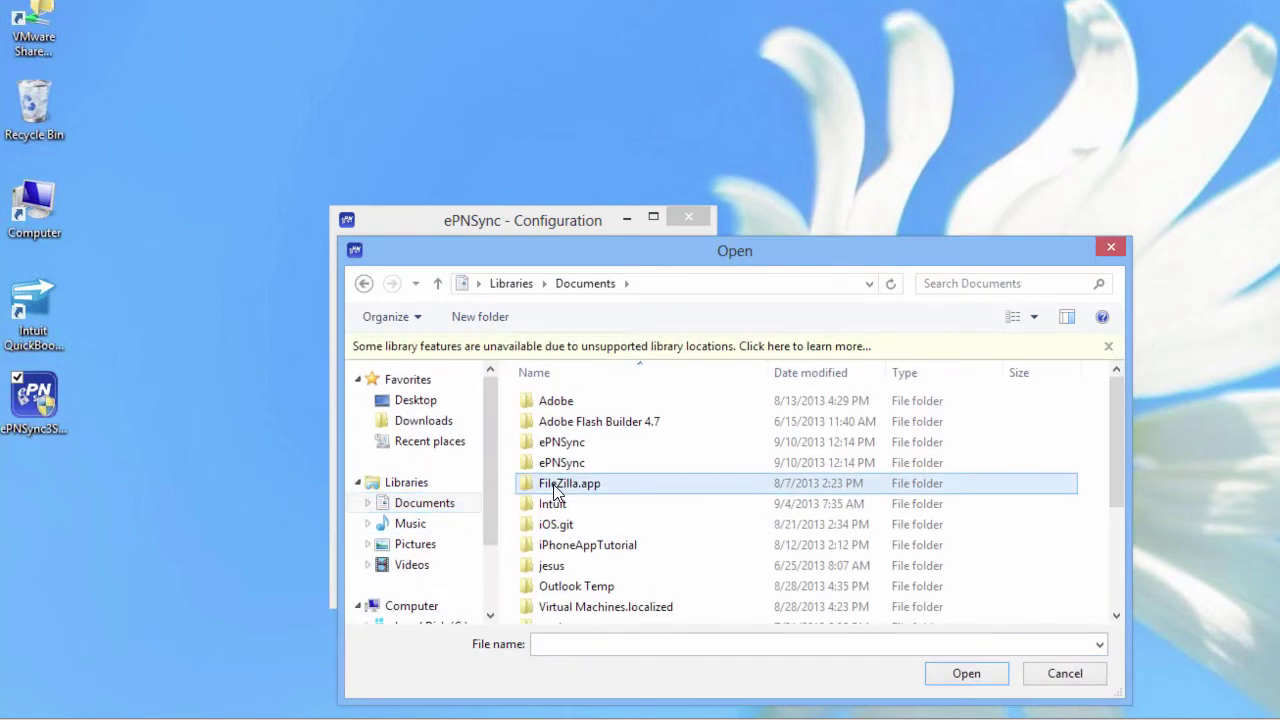
pyautogui.doubleClick(552, 504)
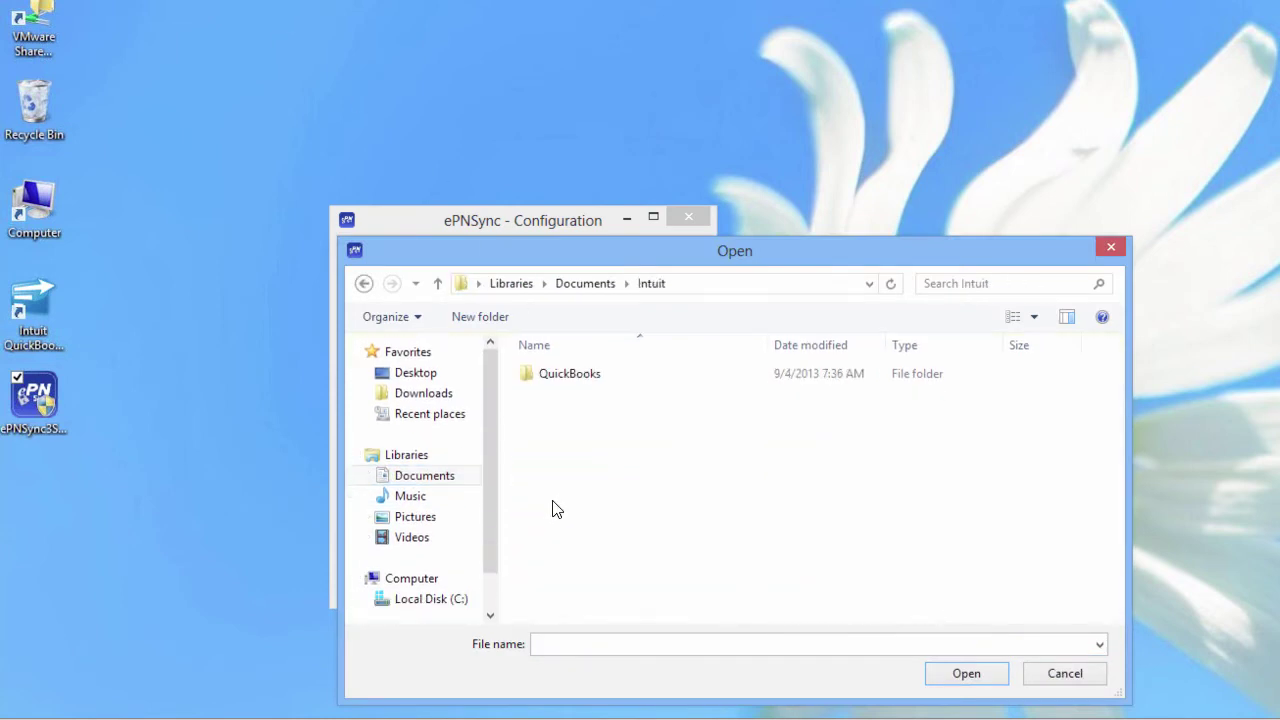
pyautogui.doubleClick(574, 374)
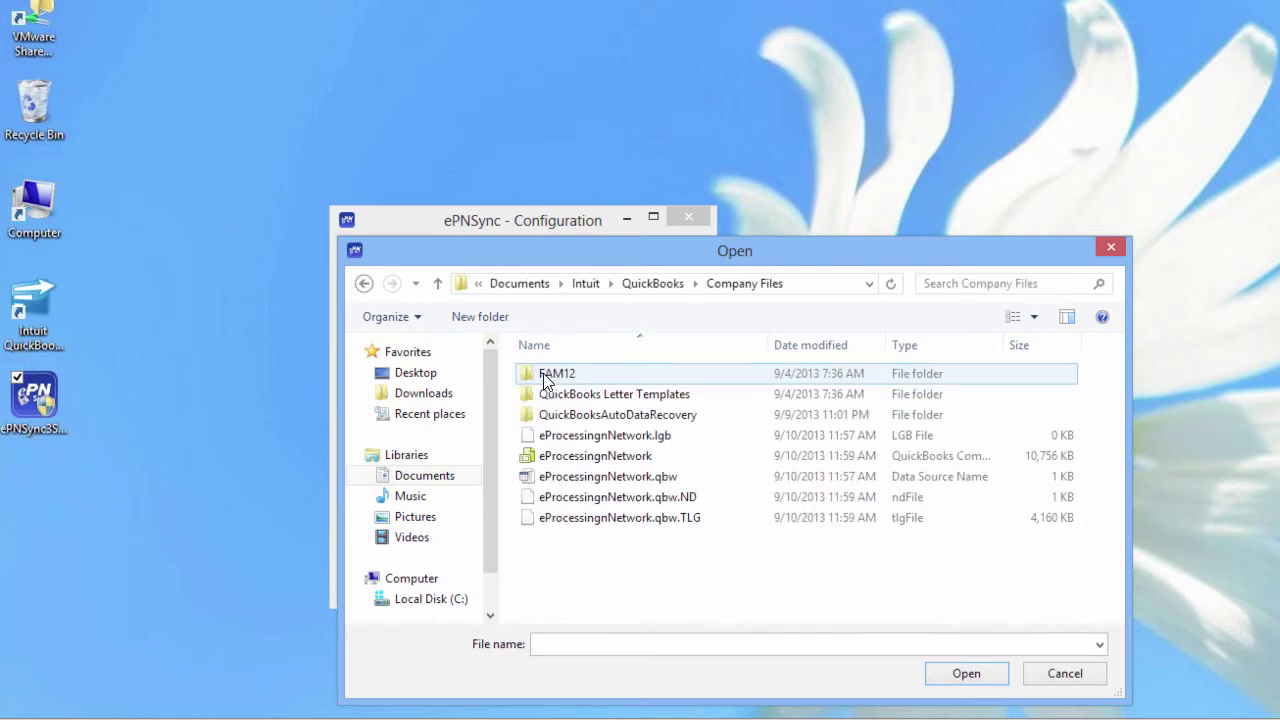
pyautogui.doubleClick(552, 459)
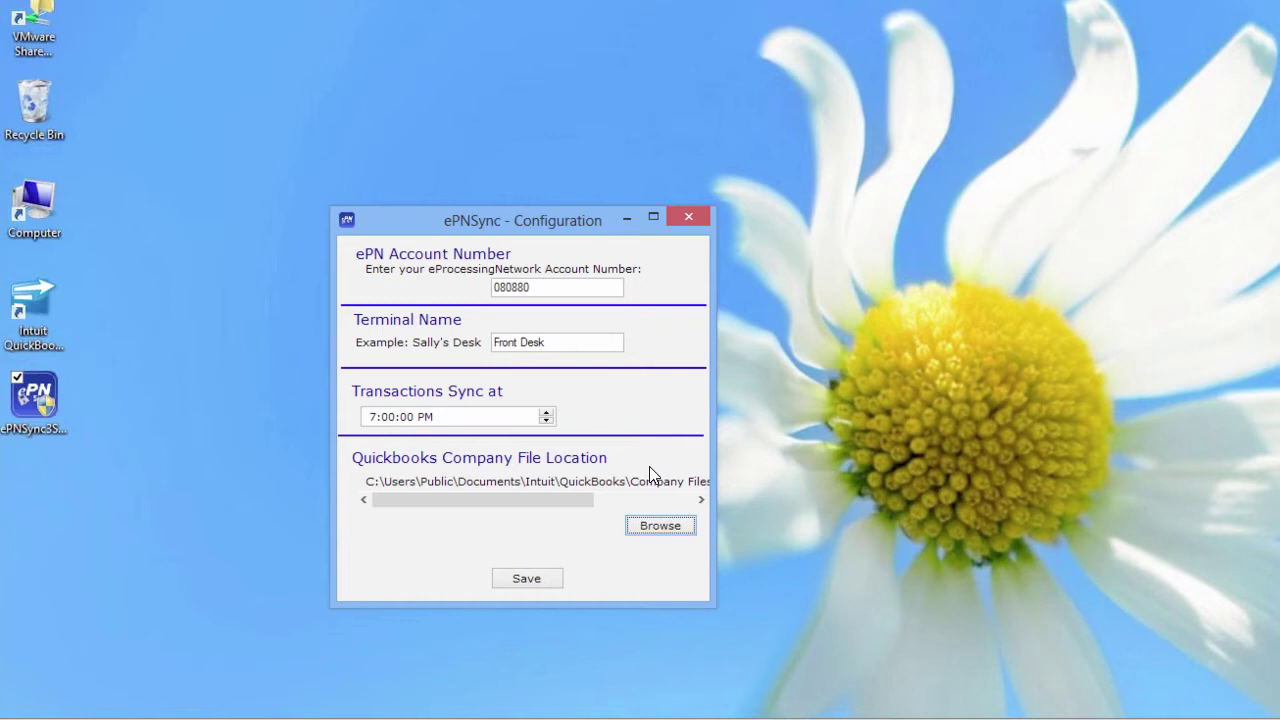
pyautogui.click(524, 580)
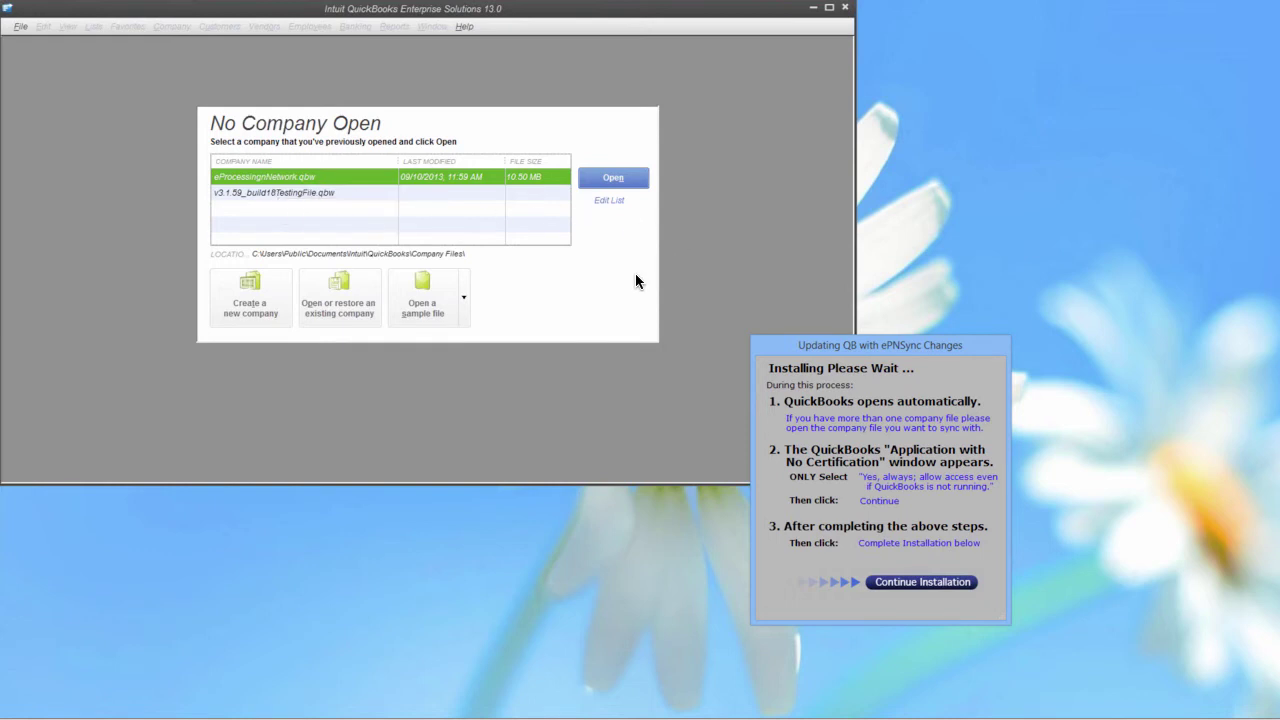
# - Open eProcessingnNetwork.qbw in QuickBooks, always allow ePNSync access even if QuickBooks is not running, and continue the installation
pyautogui.click(617, 178)
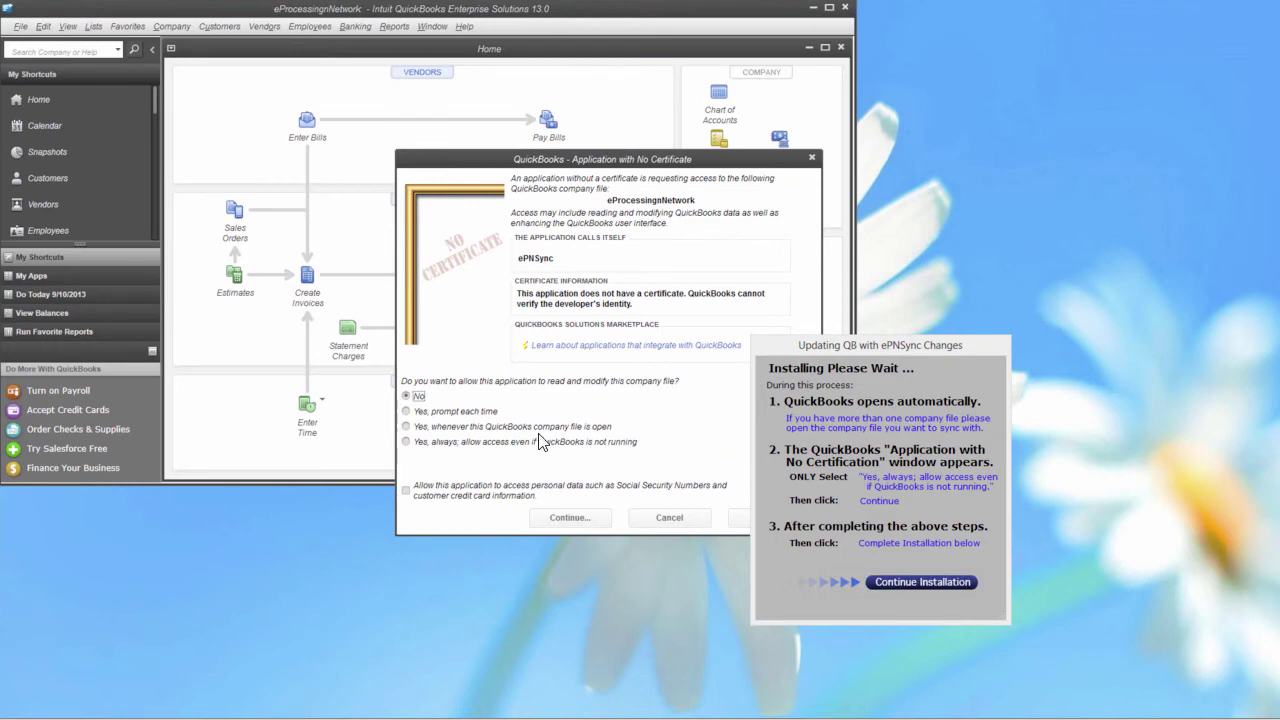
pyautogui.click(405, 442)
pyautogui.click(557, 517)
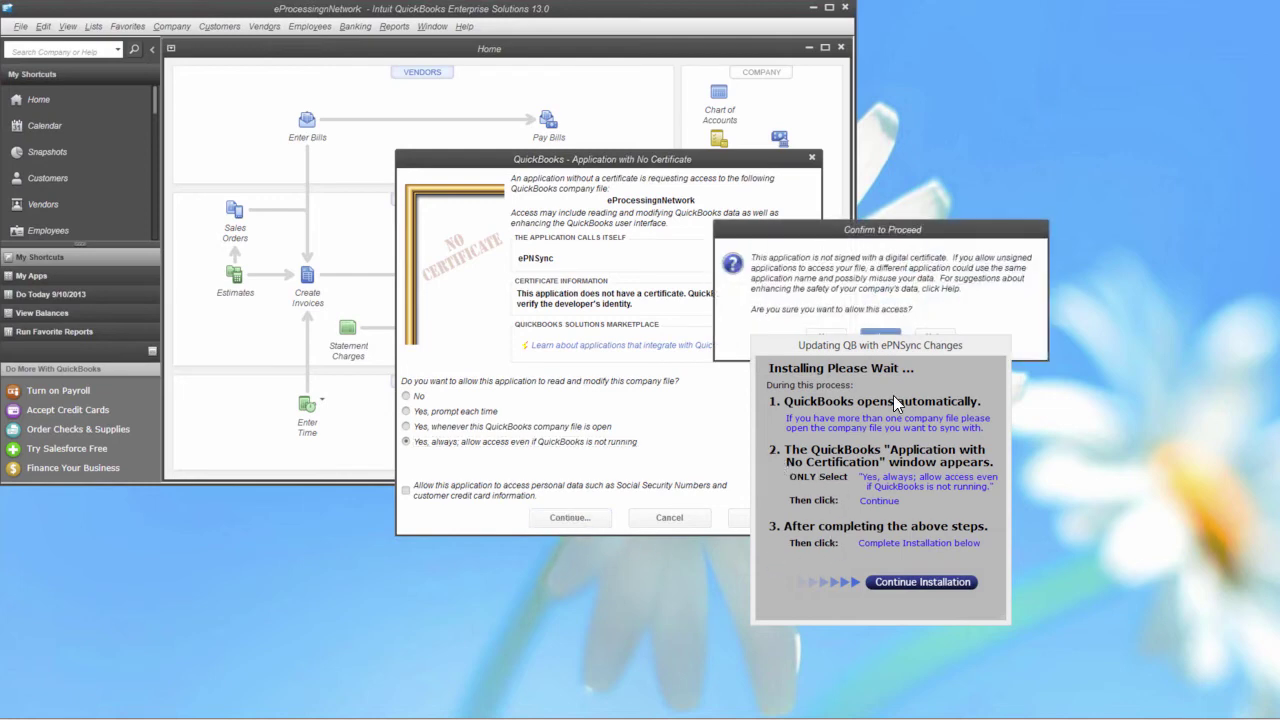
pyautogui.moveTo(863, 357); pyautogui.dragTo(965, 408)
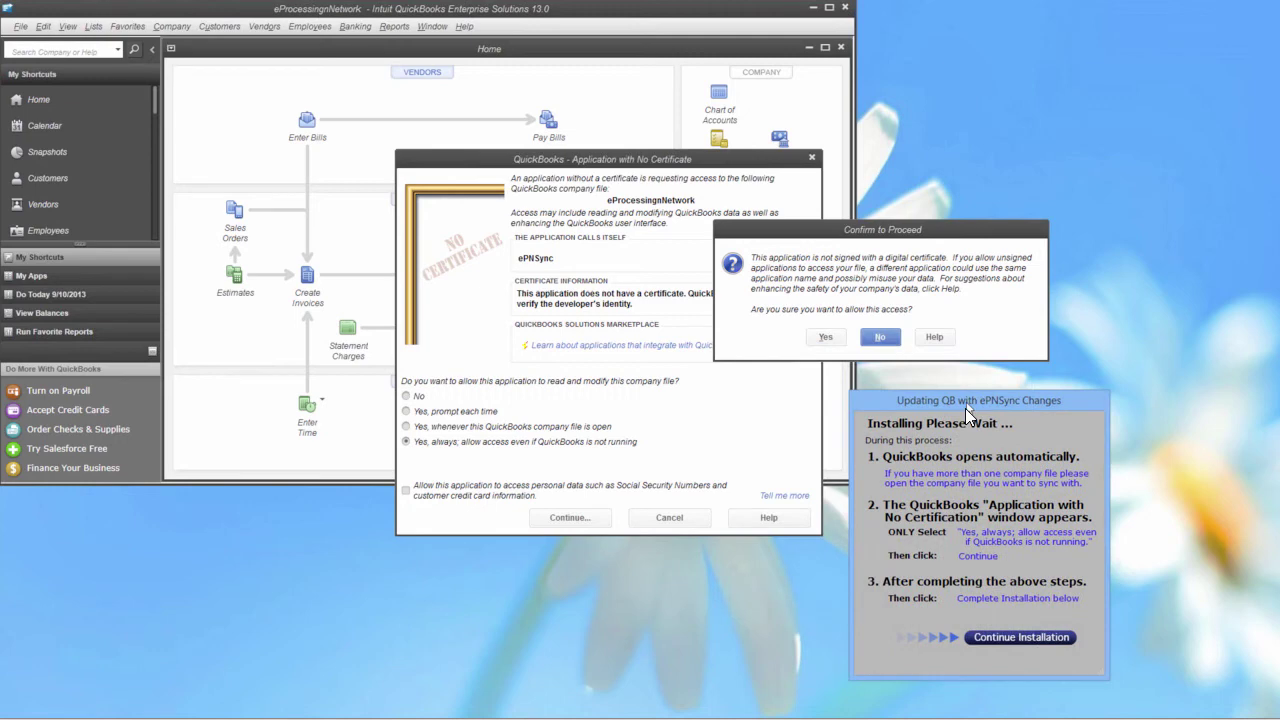
pyautogui.click(818, 339)
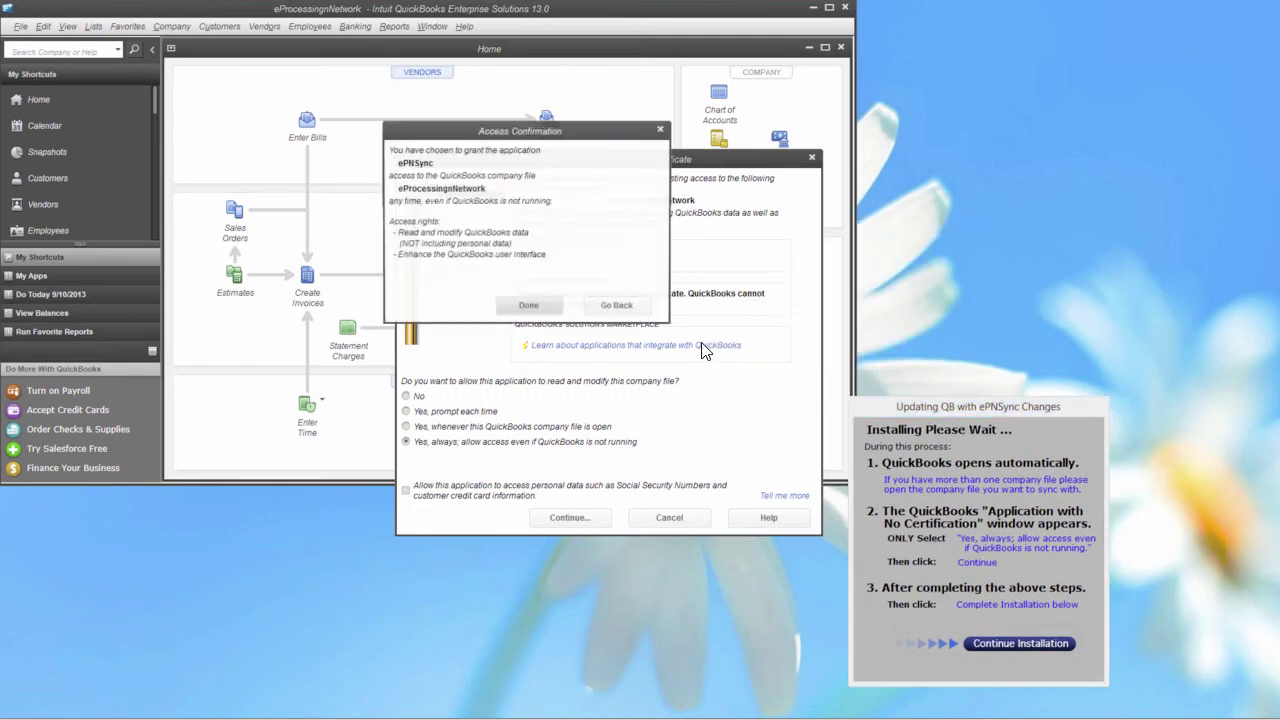
pyautogui.click(529, 306)
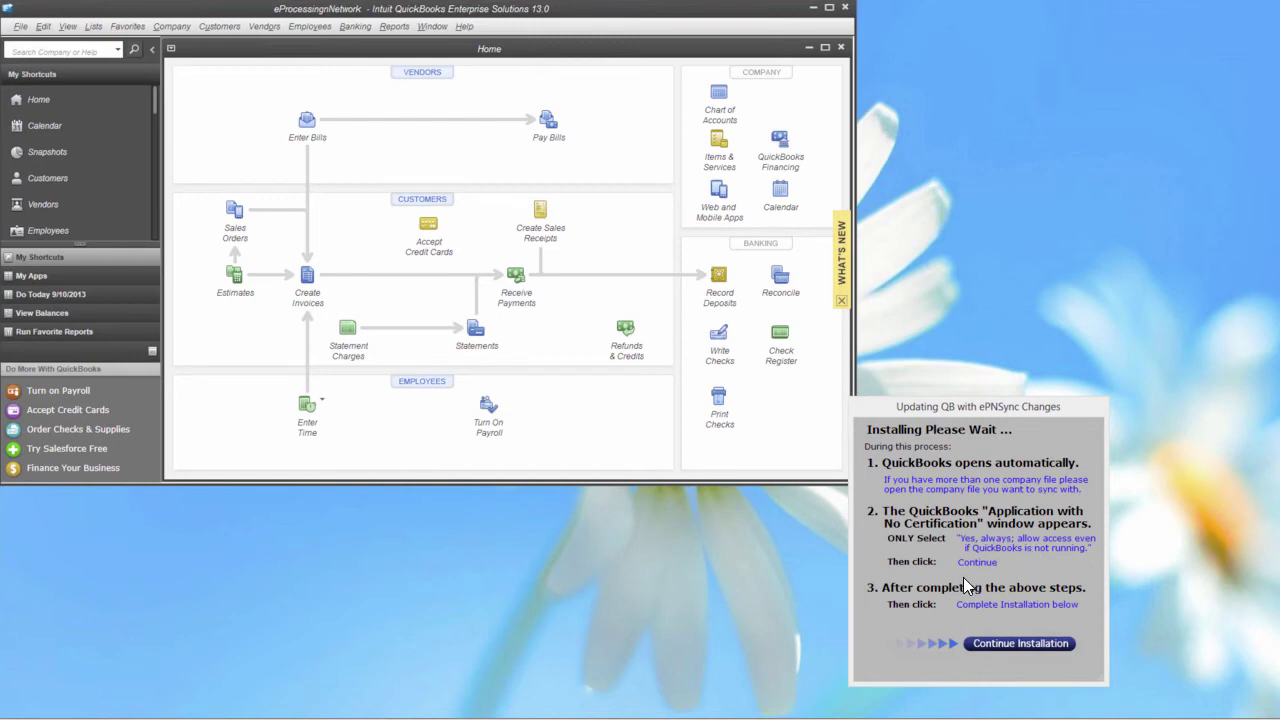
pyautogui.click(1021, 641)
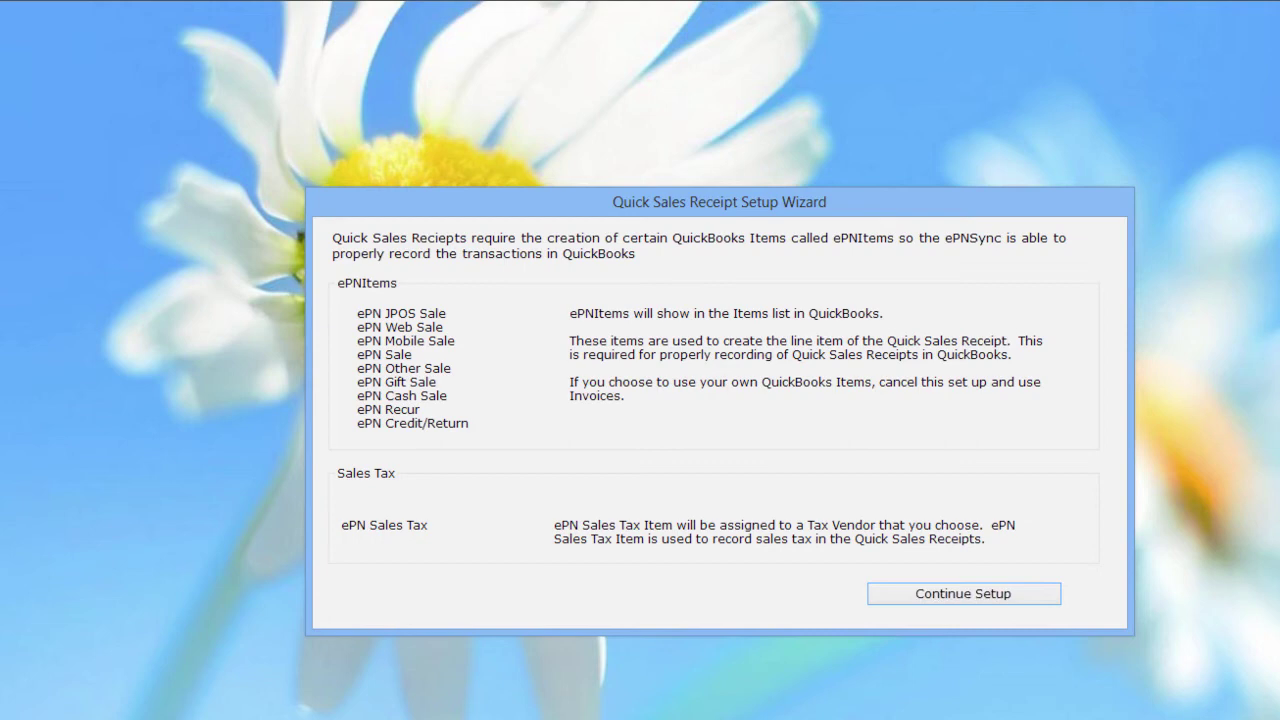
# - Continue the Quick Sales Receipt setup and create a sales tax vendor named State of Texas
pyautogui.click(966, 596)
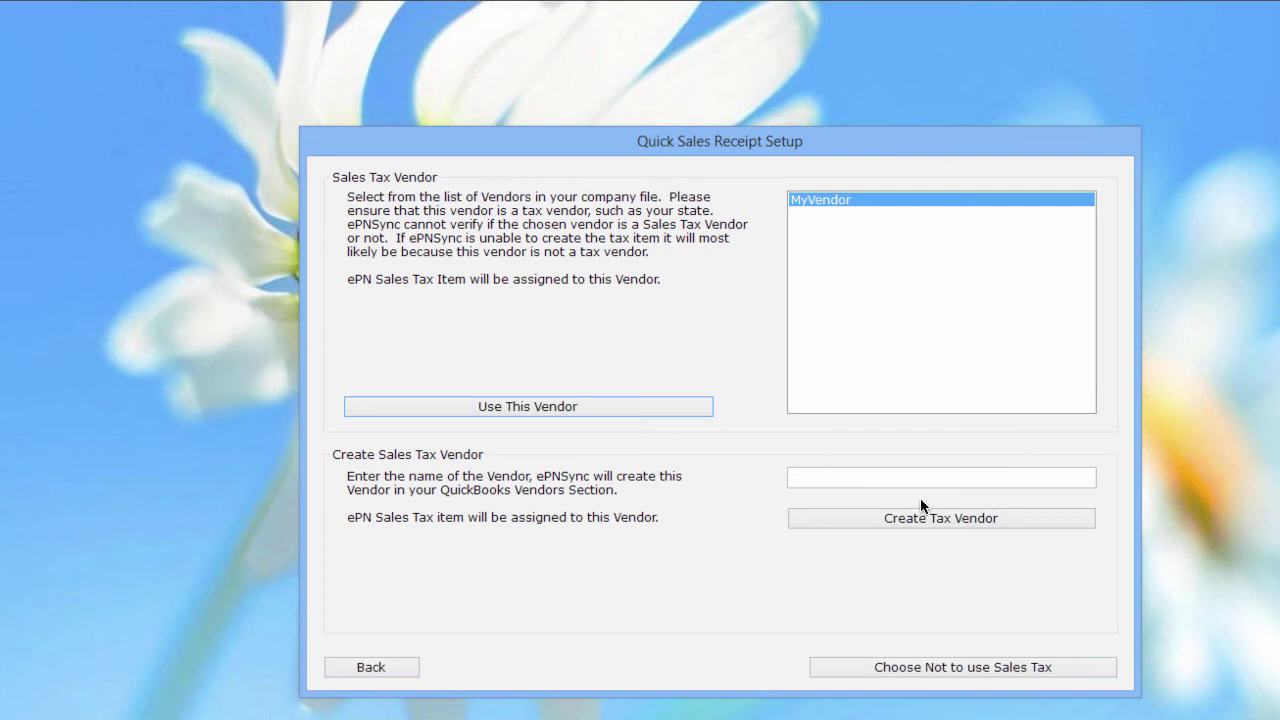
pyautogui.click(885, 480)
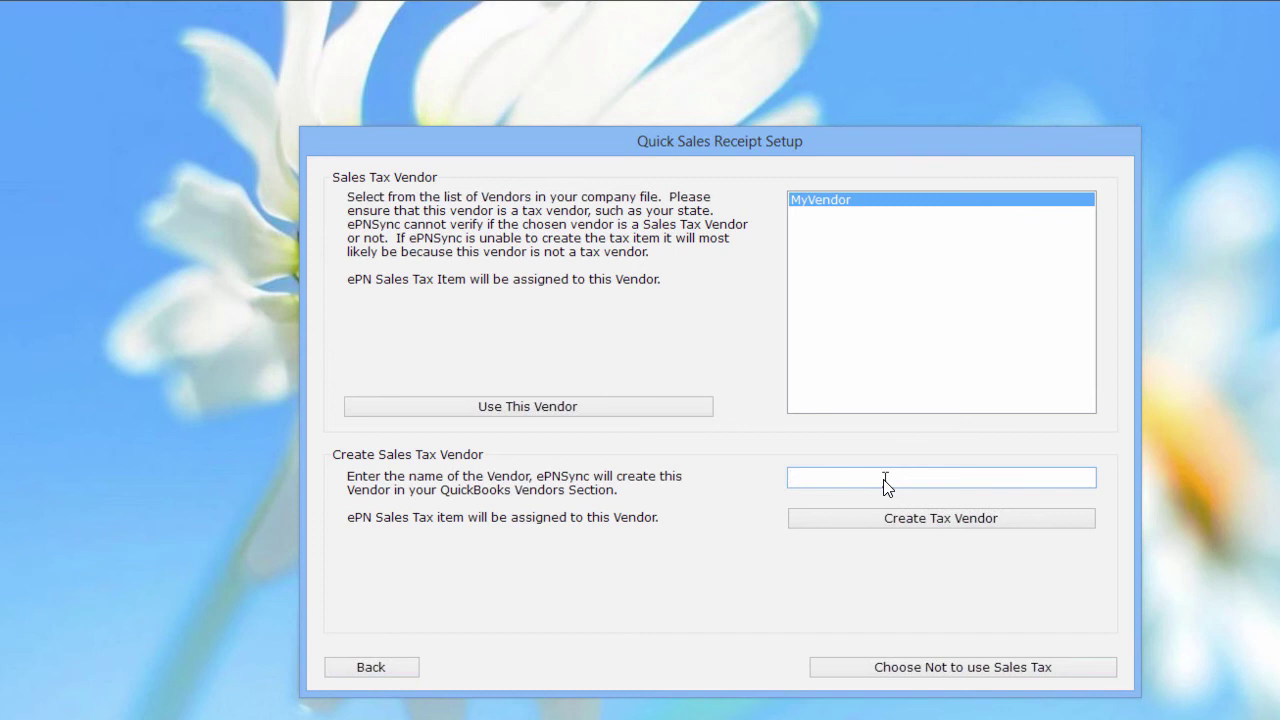
pyautogui.write('State of tex')
pyautogui.press('BackSpace')
pyautogui.press('BackSpace')
pyautogui.press('BackSpace')
pyautogui.write('Texas')
pyautogui.click(914, 520)
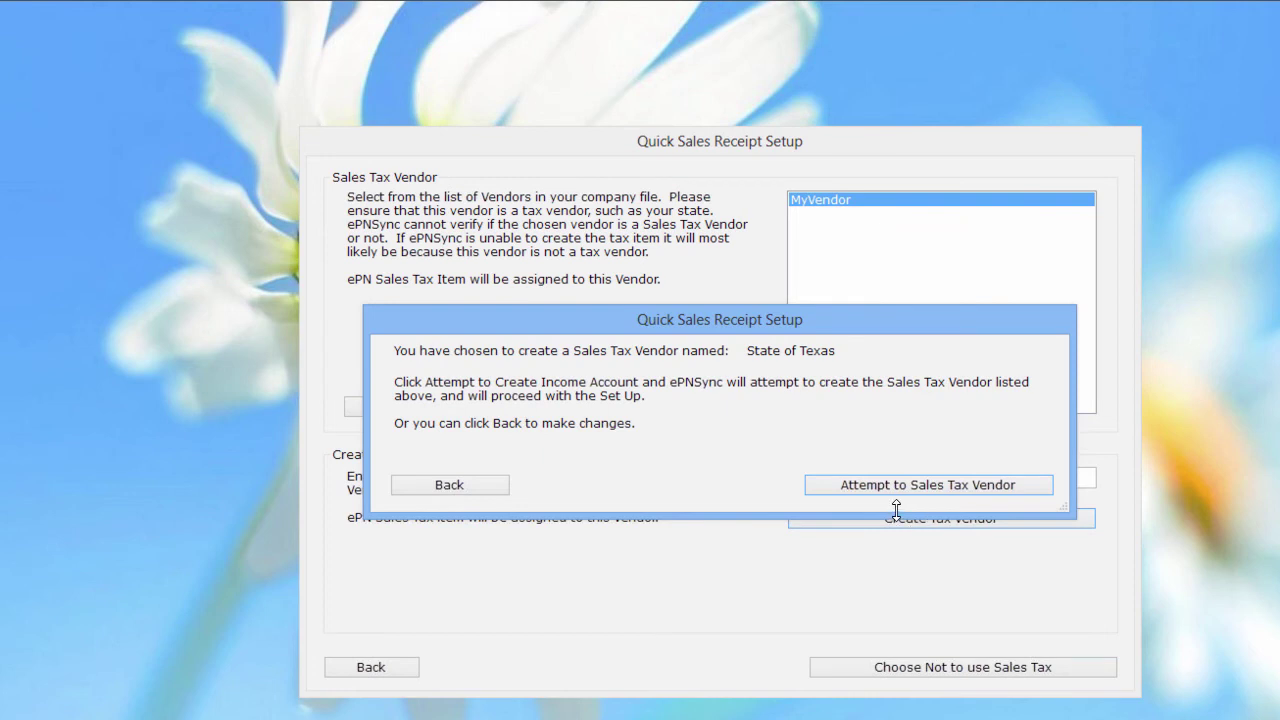
pyautogui.click(888, 485)
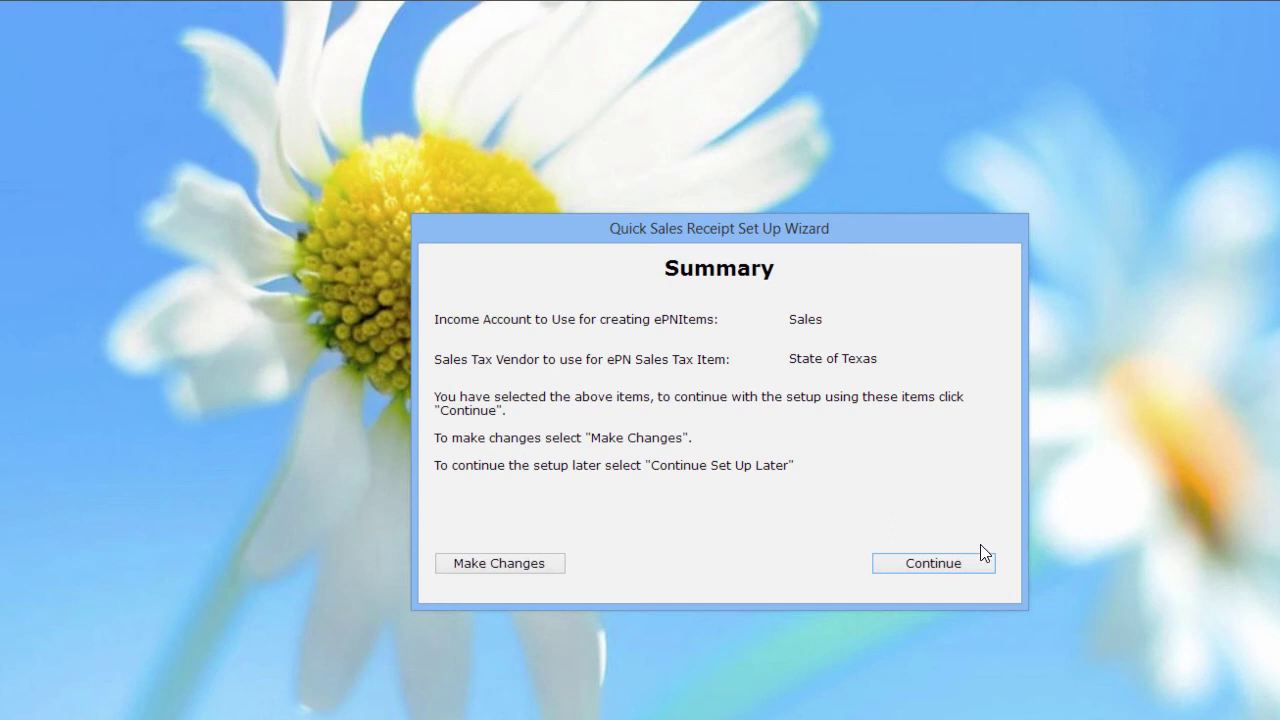
# - Accept the Quick Sales Receipt setup summary, create the ePN sales items and finish the wizard
pyautogui.click(948, 569)
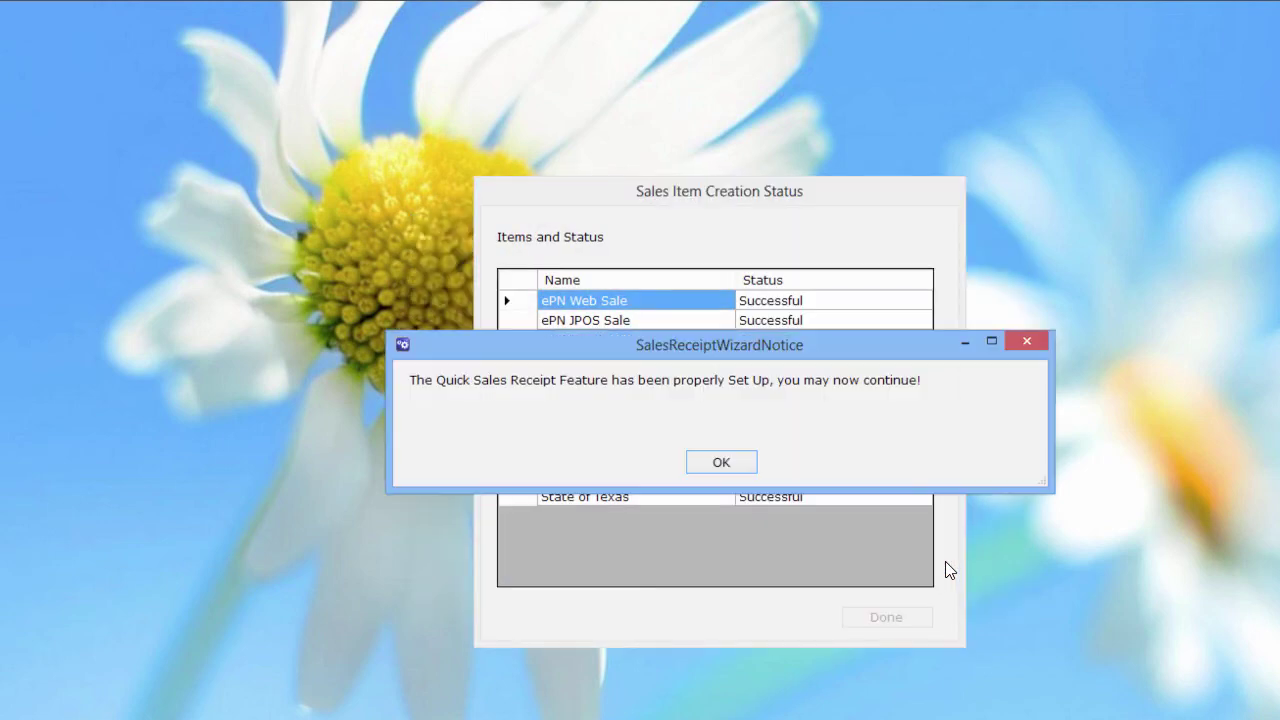
pyautogui.click(720, 468)
pyautogui.click(721, 463)
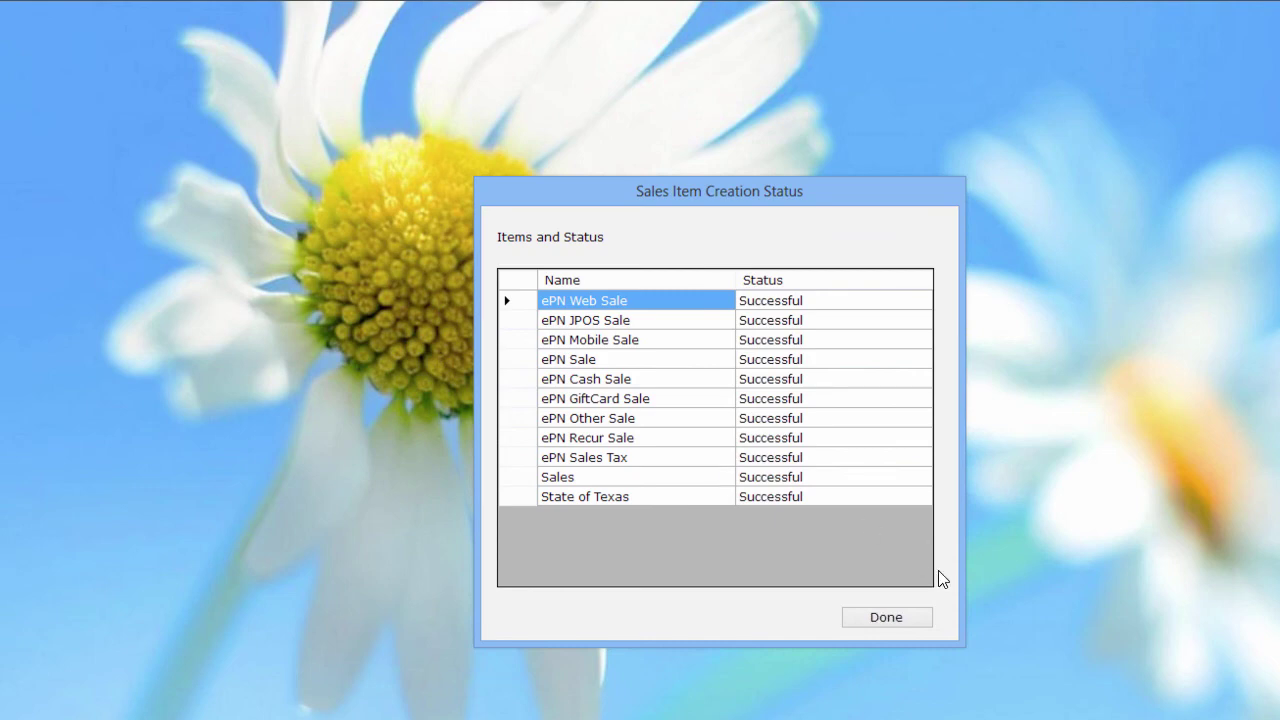
pyautogui.click(896, 615)
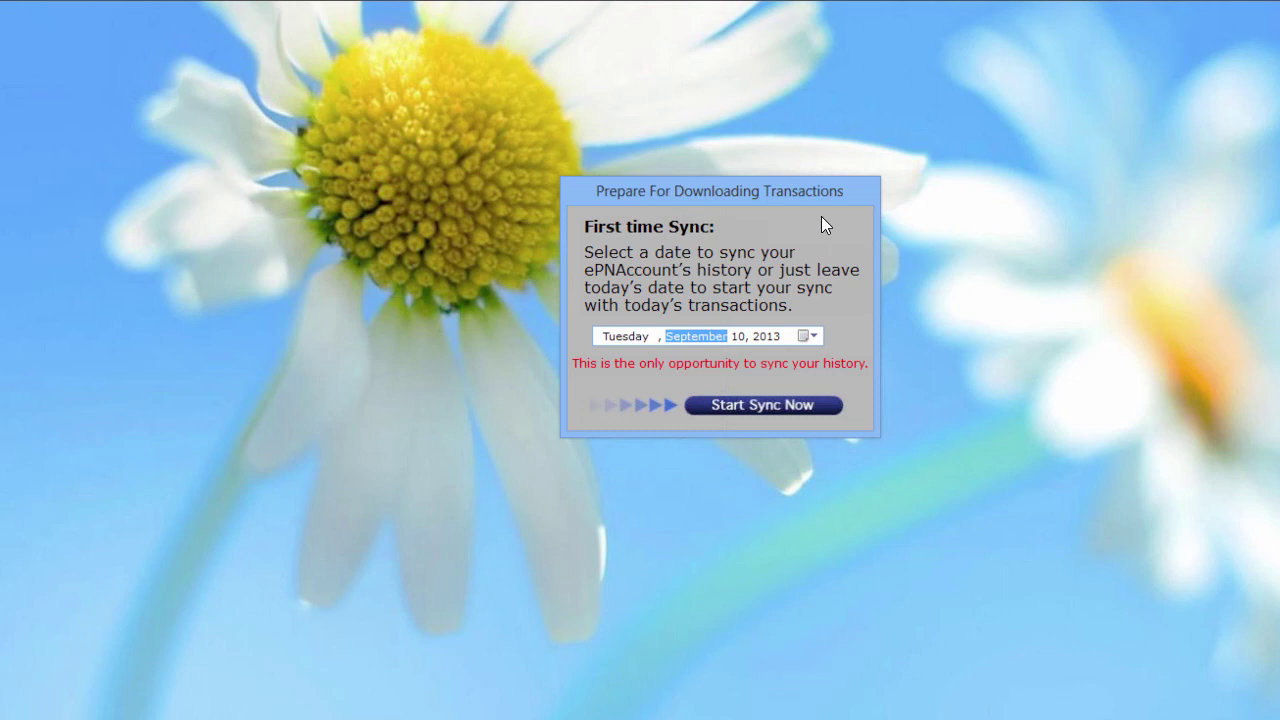
# - Keep September 10, 2013 as the start date and begin the first transaction sync
pyautogui.click(812, 336)
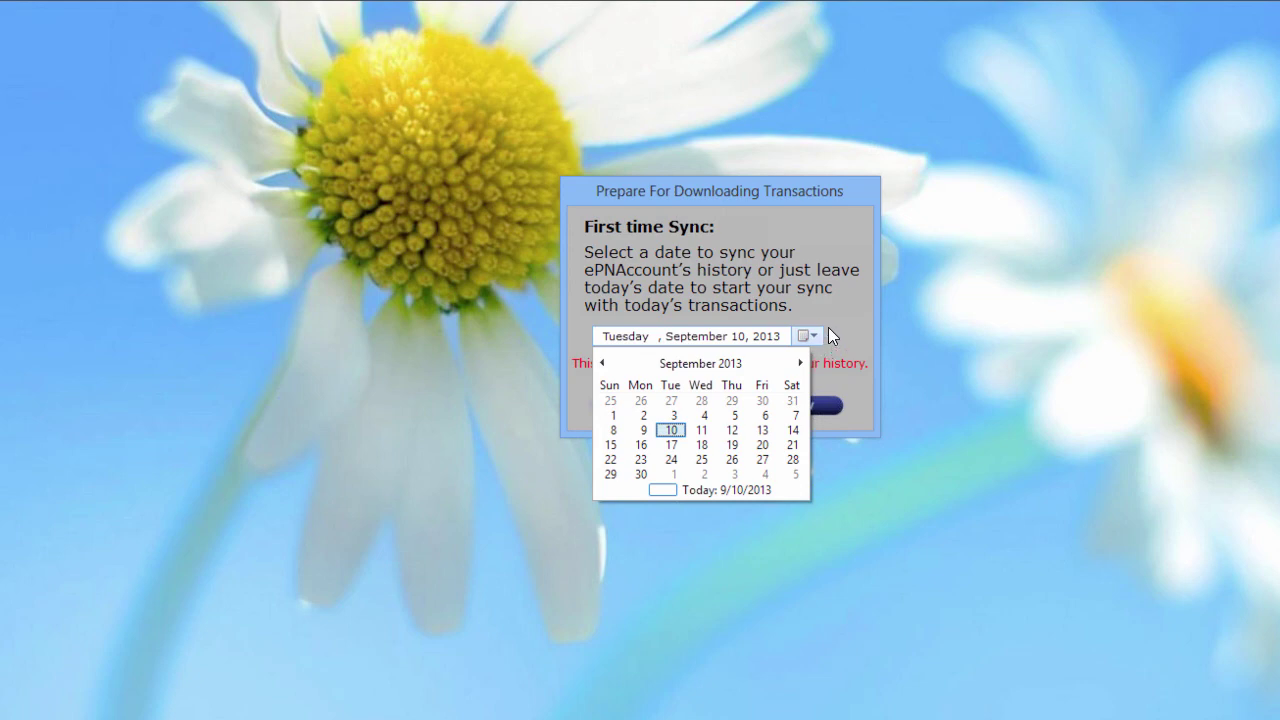
pyautogui.click(834, 319)
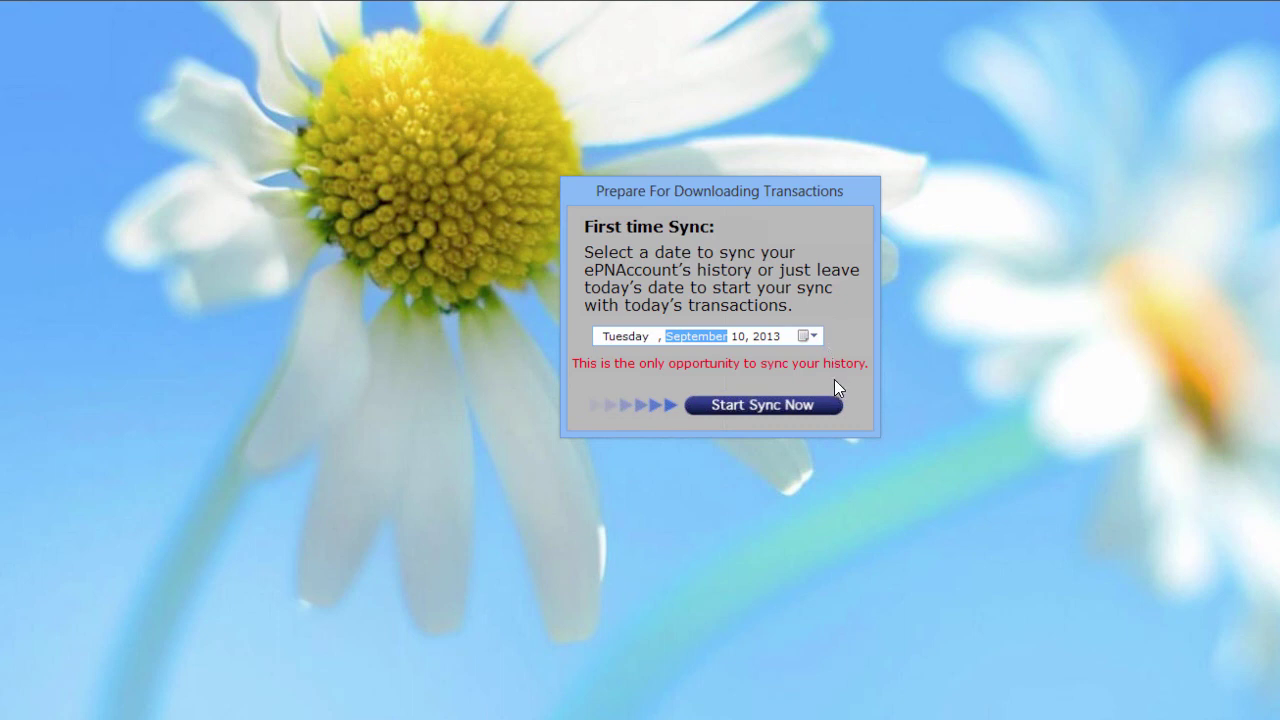
pyautogui.click(761, 406)
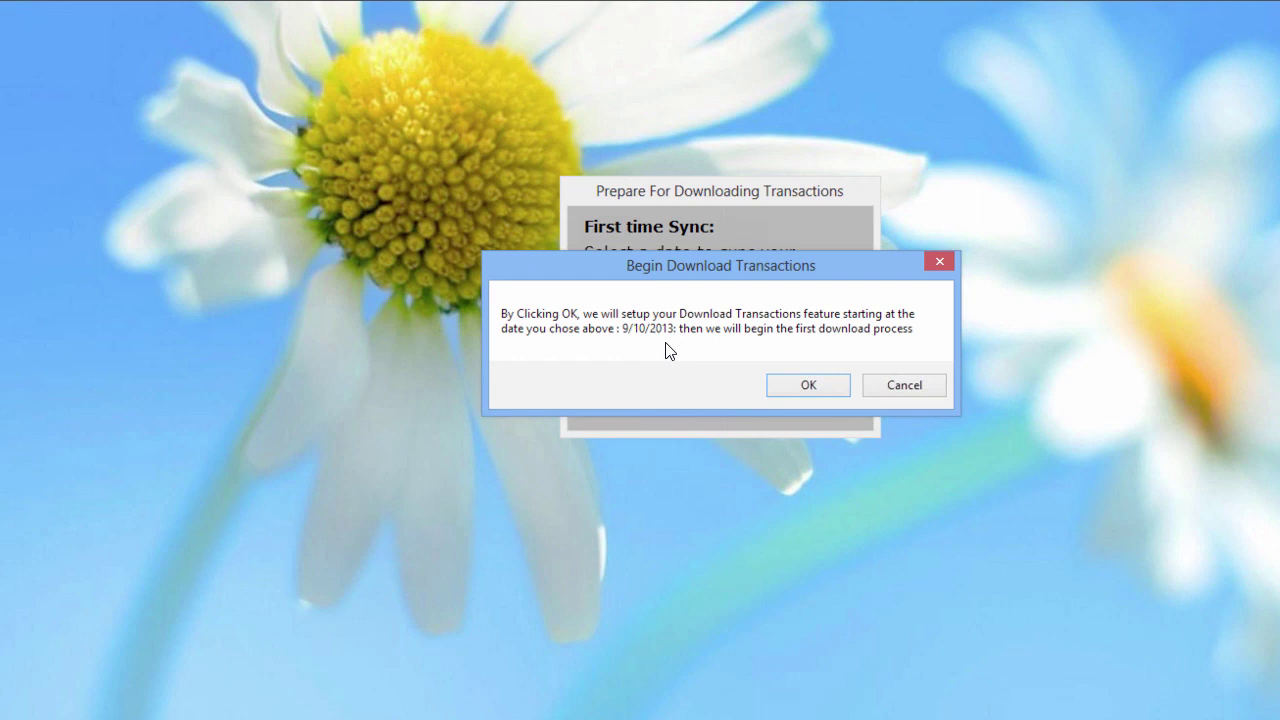
pyautogui.click(809, 385)
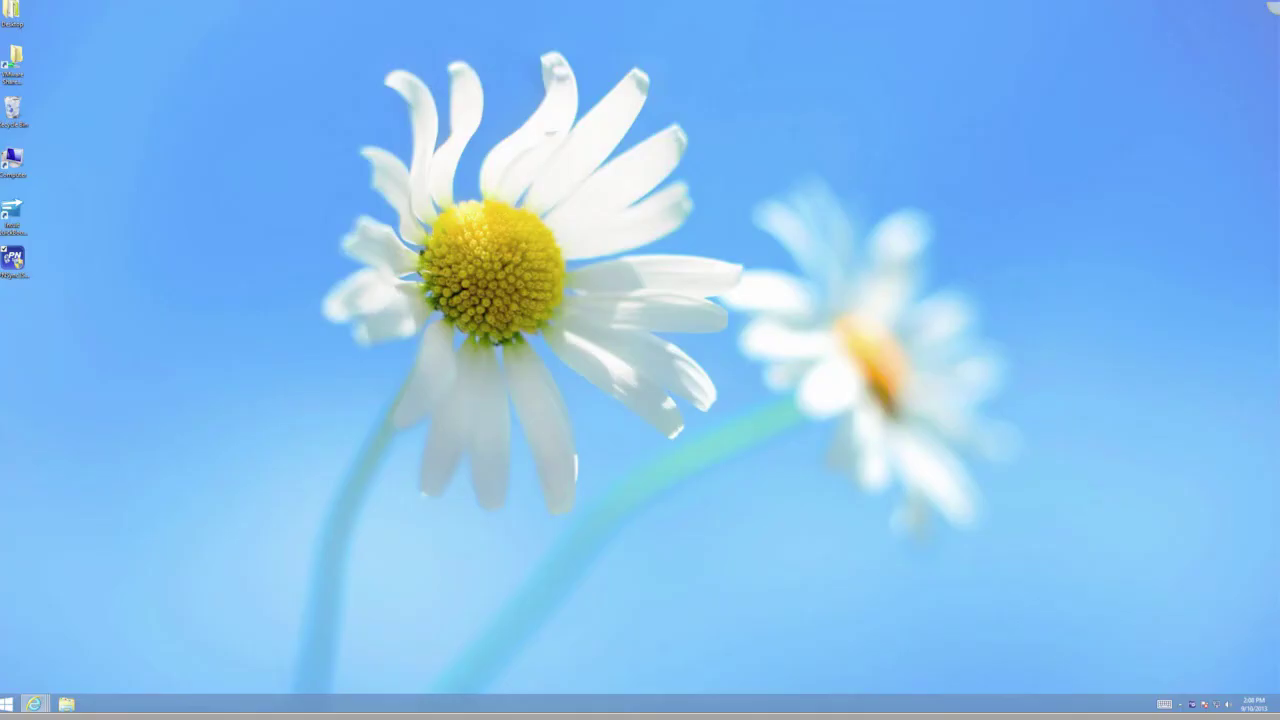